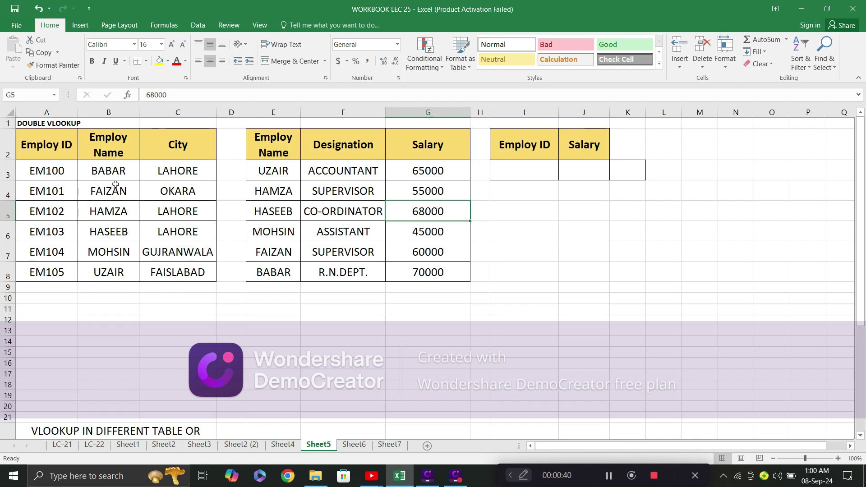
drag(119, 192, 282, 233)
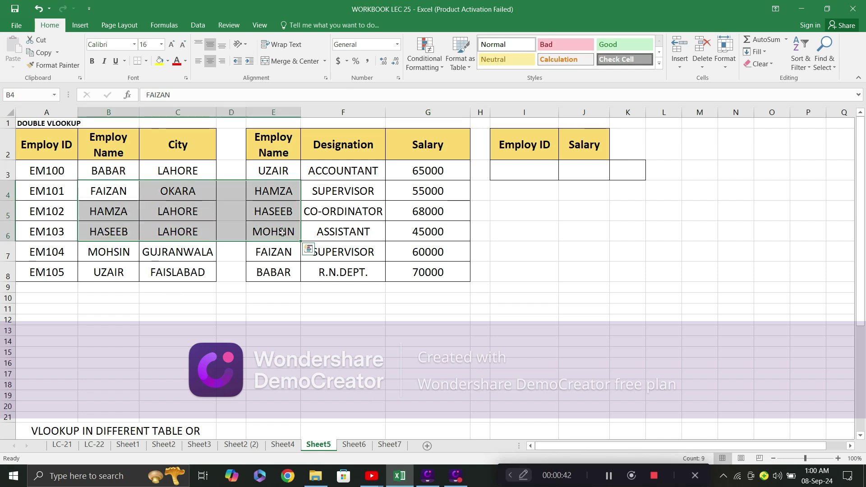
click(270, 248)
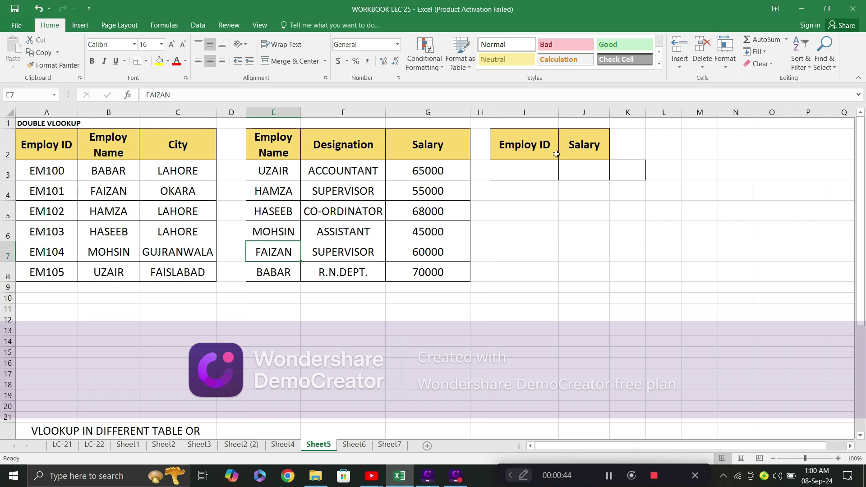
click(540, 163)
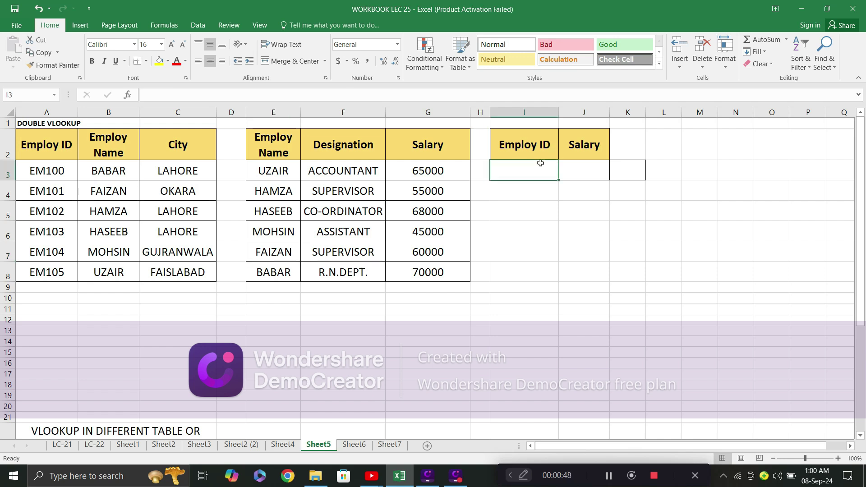
text(=)
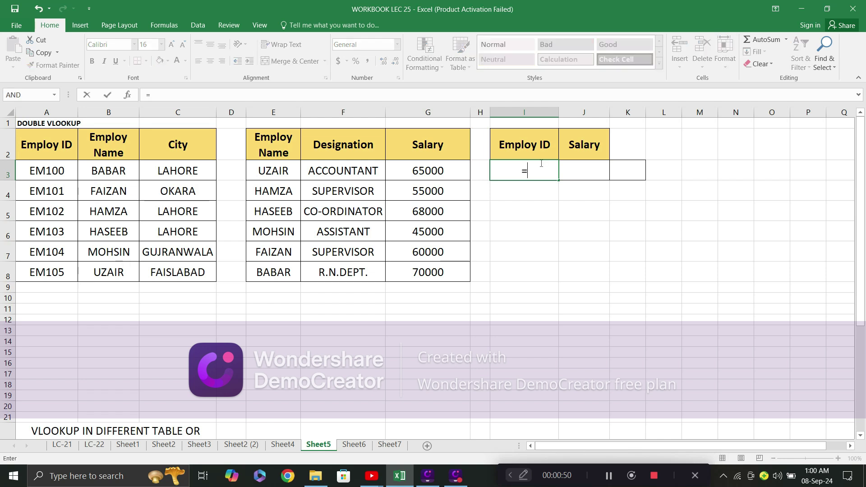
key(Escape)
Start a VLOOKUP formula in the Salary cell J3 with the Employ ID cell I3 as its lookup value
key(Tab)
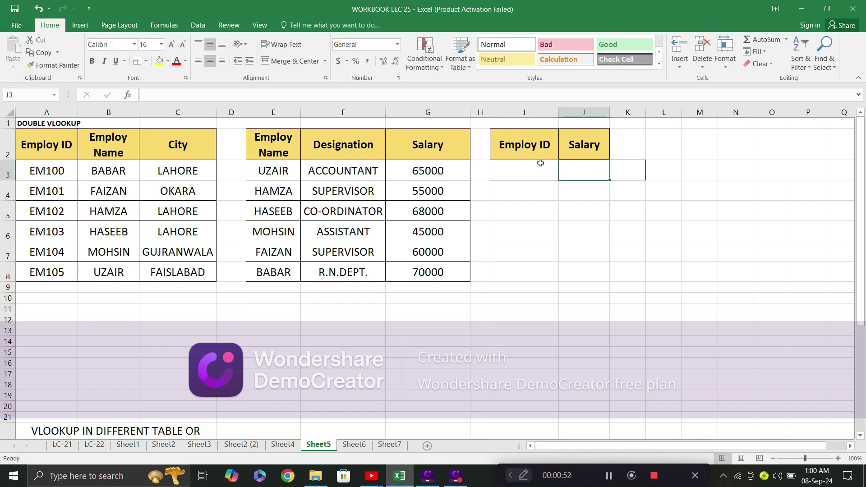
text(=)
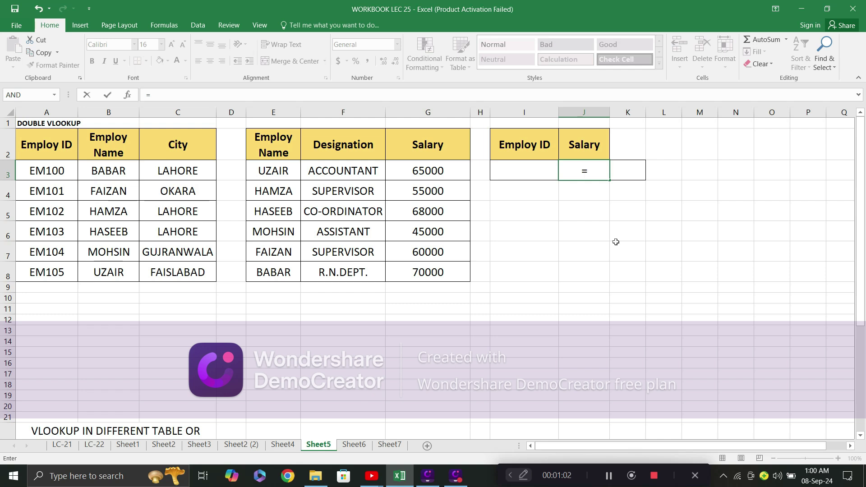
text(VLOOKUP()
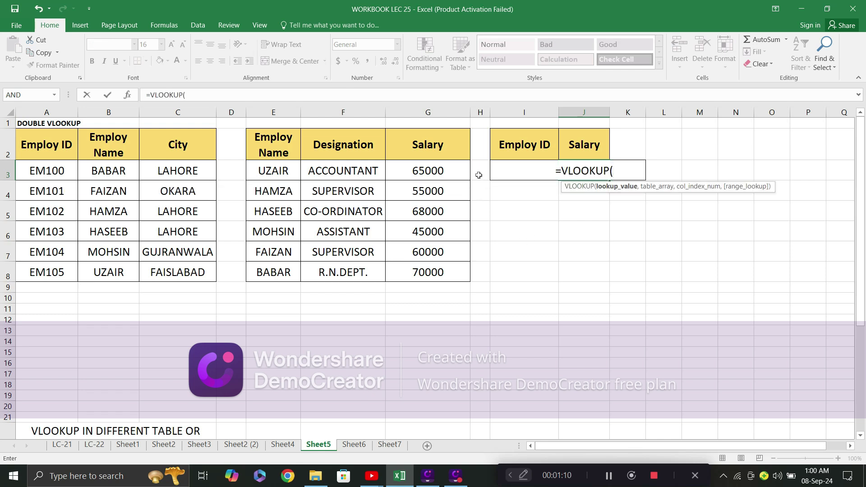
click(513, 145)
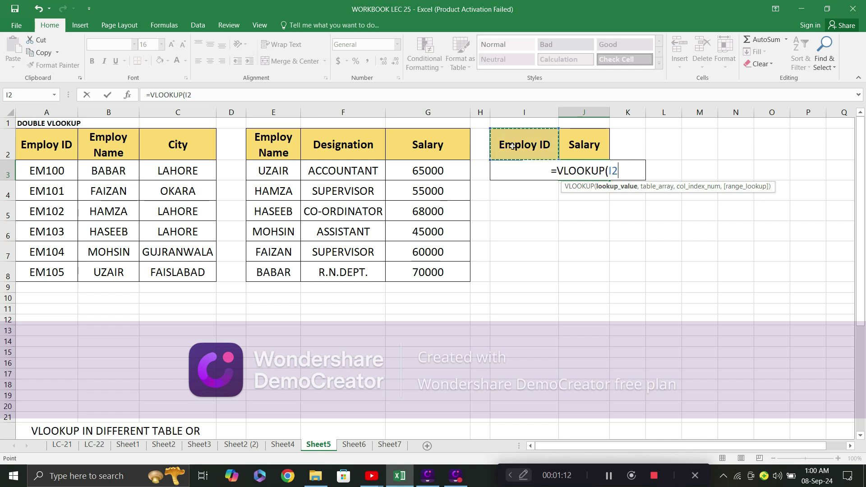
key(Down)
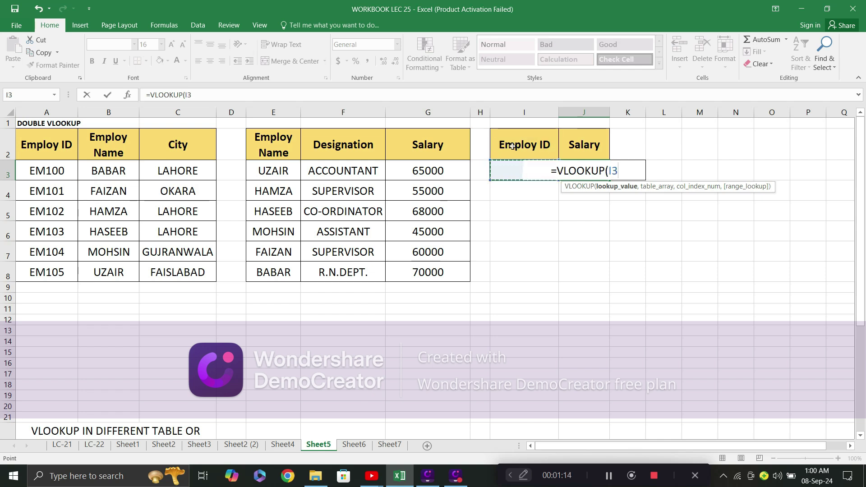
text(,)
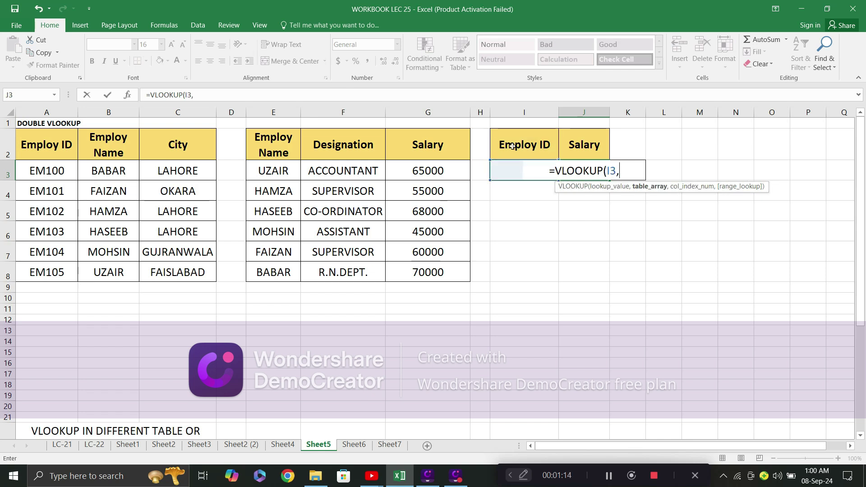
Use the first employee table, including its headers, A2:C8, as the table array of the J3 VLOOKUP
click(52, 147)
key(shift+Down)
key(shift+Down)
key(shift+Down)
key(shift+Down)
key(shift+Down)
key(shift+Down)
key(shift+Down)
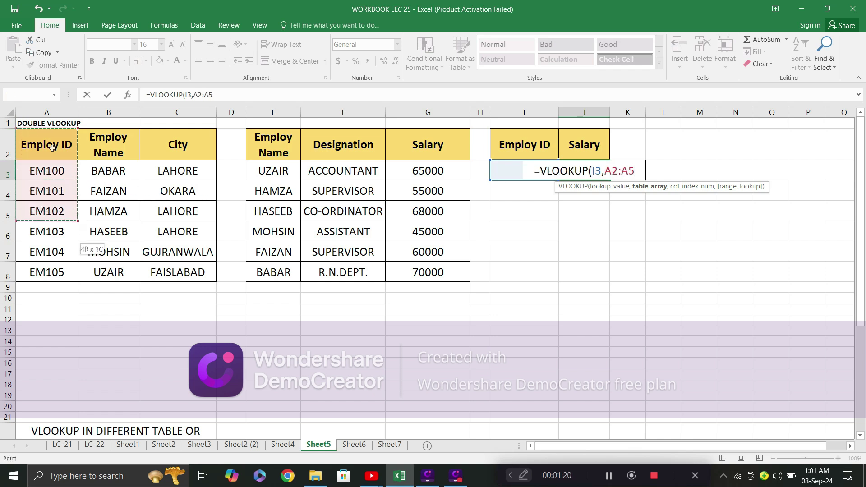
key(shift+Up)
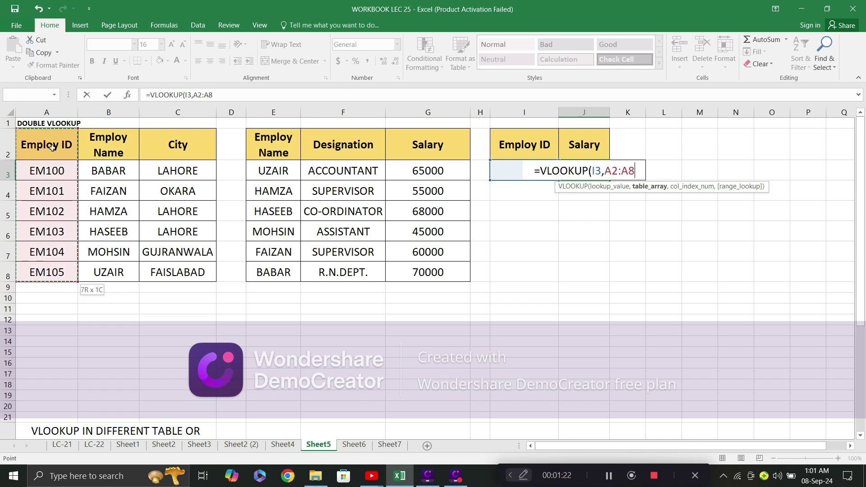
key(shift+Right)
key(shift+Right)
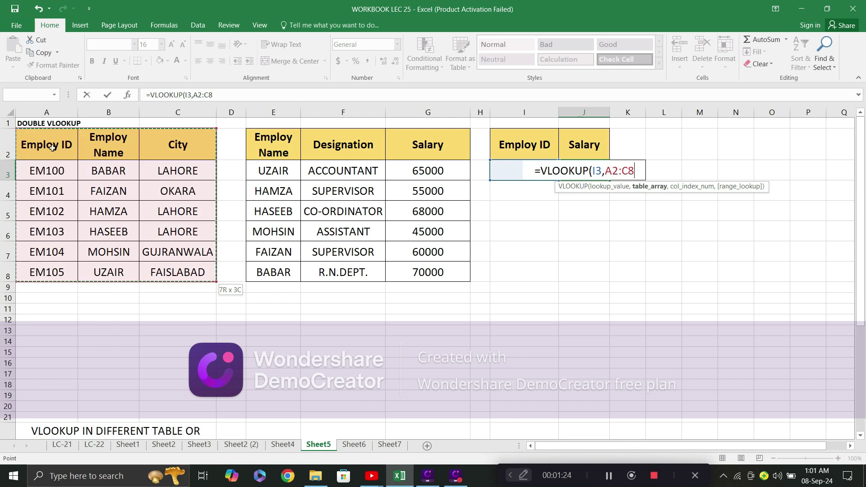
text(,)
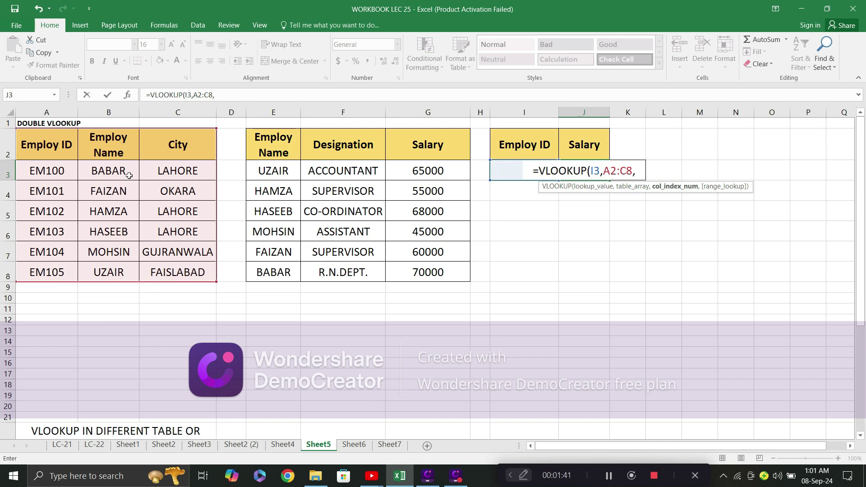
Complete the J3 VLOOKUP with column index 2 and range lookup 0 to return the employee name
text(2)
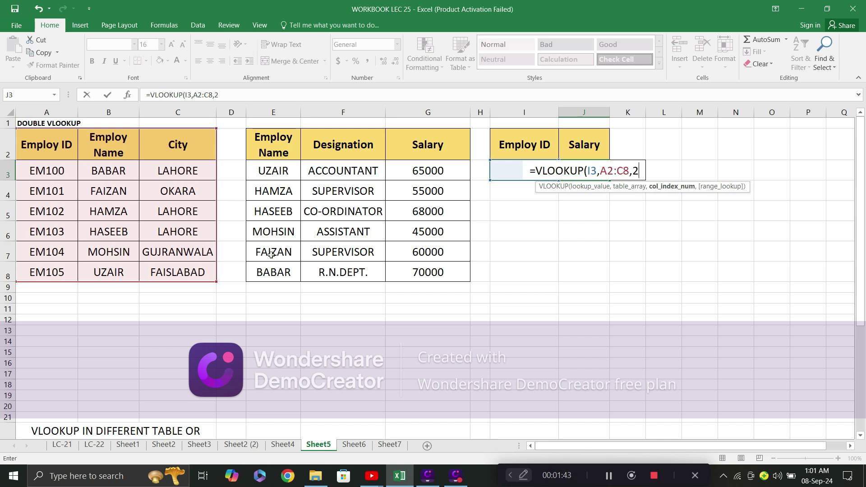
text(,)
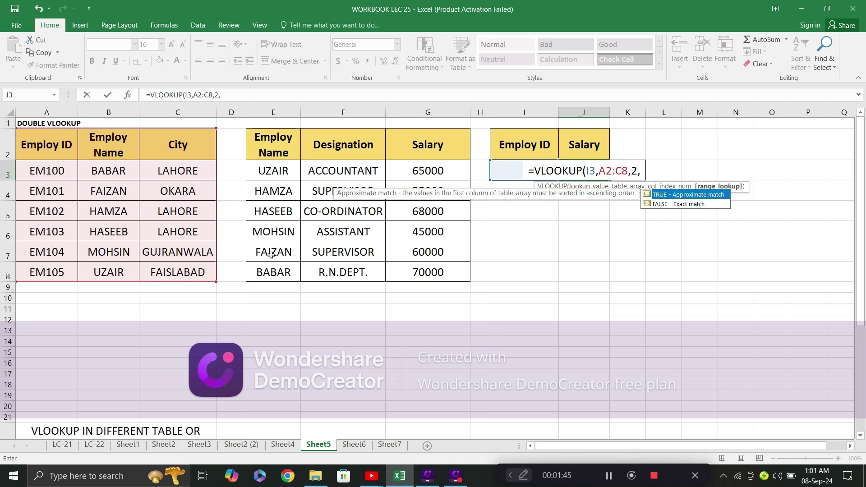
text(0)
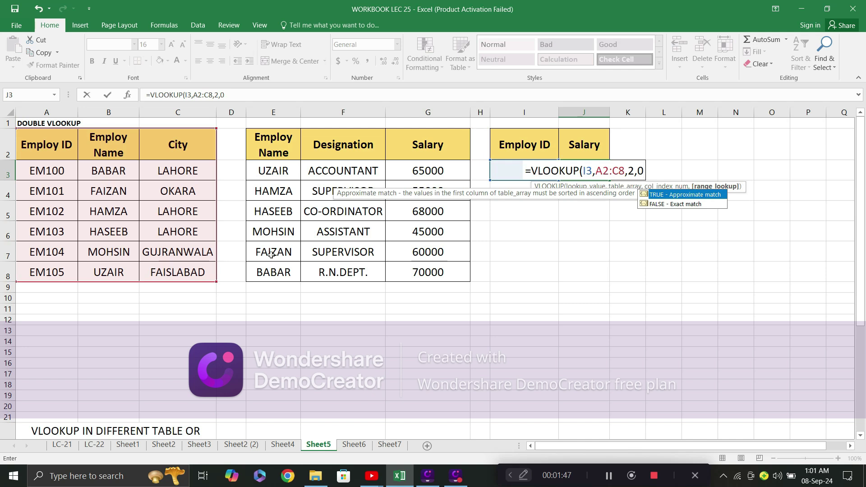
text())
key(Return)
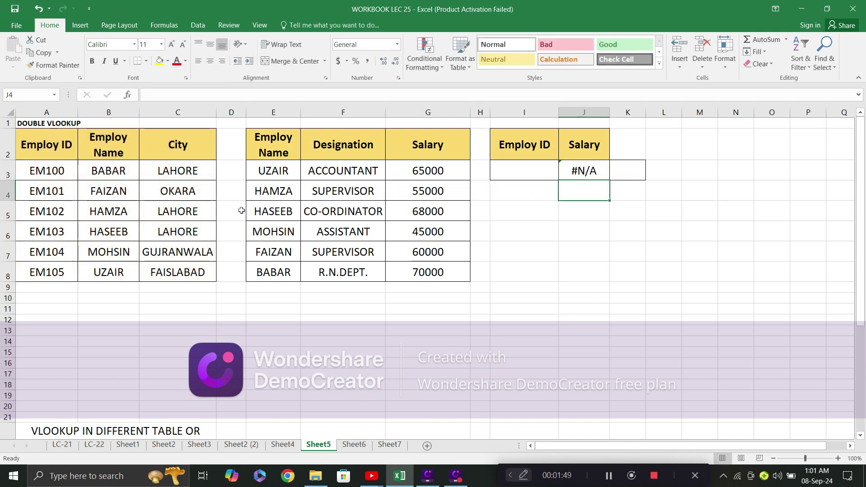
Copy the first employee's ID from A3 into the Employ ID lookup cell I3
click(52, 177)
key(ctrl+c)
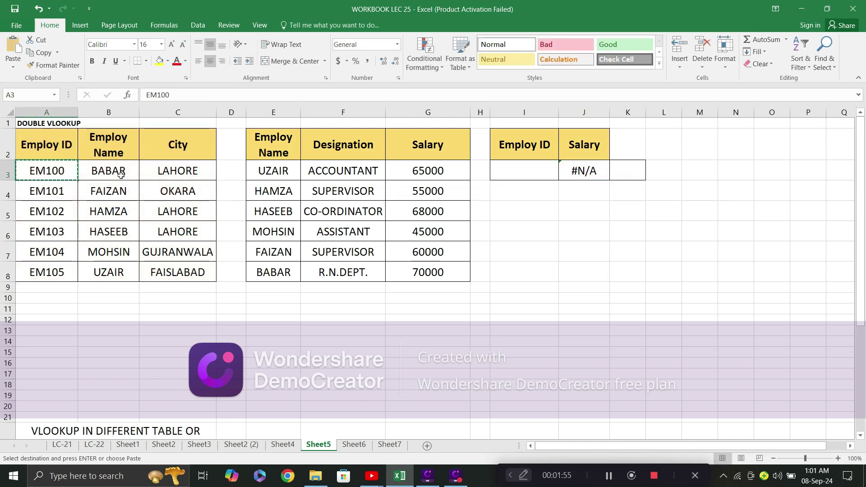
click(541, 167)
key(Return)
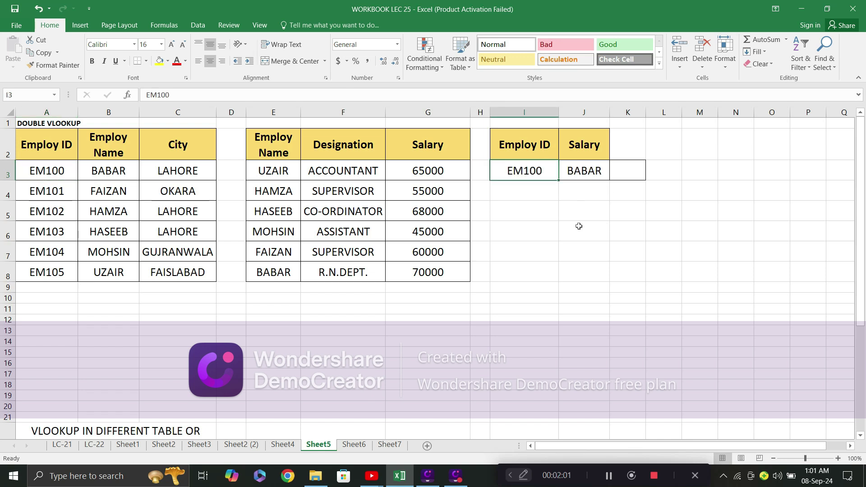
Start a second VLOOKUP formula in K3 with the name cell J3 as its lookup value
click(632, 176)
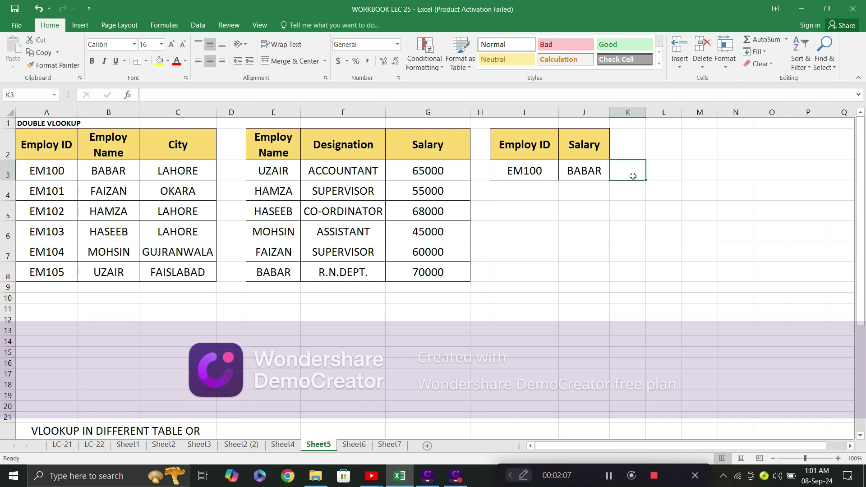
text(=V)
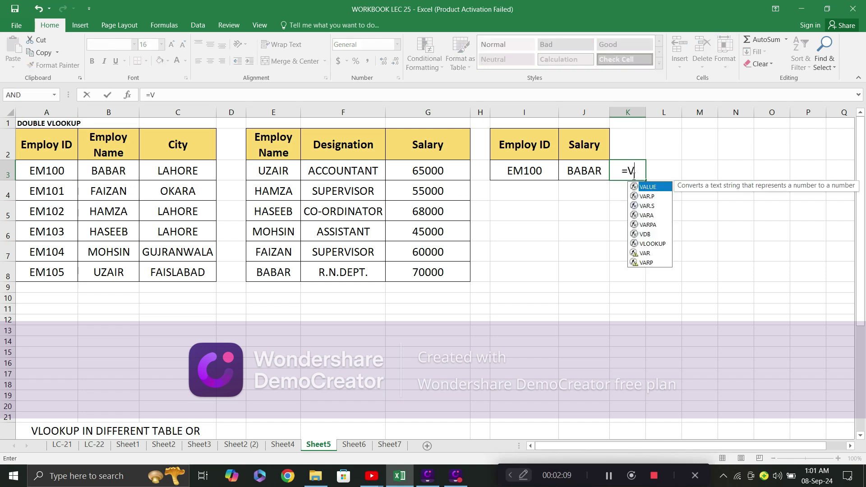
text(LOOKUP()
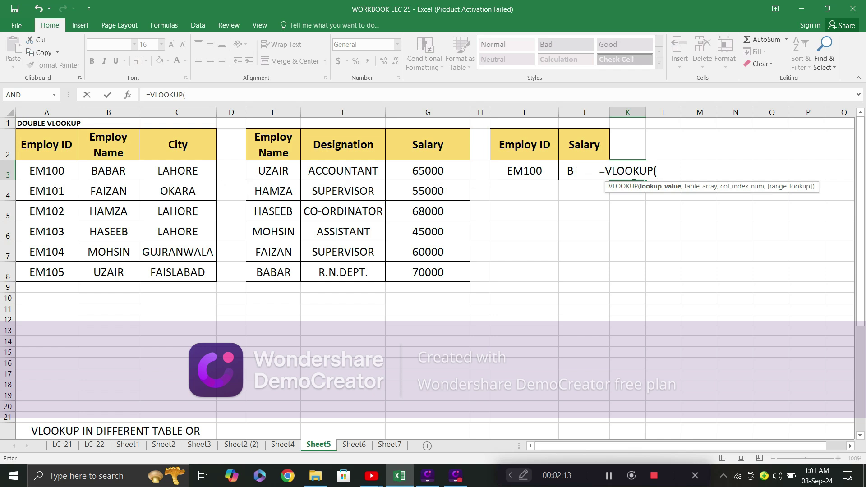
click(574, 172)
text(,)
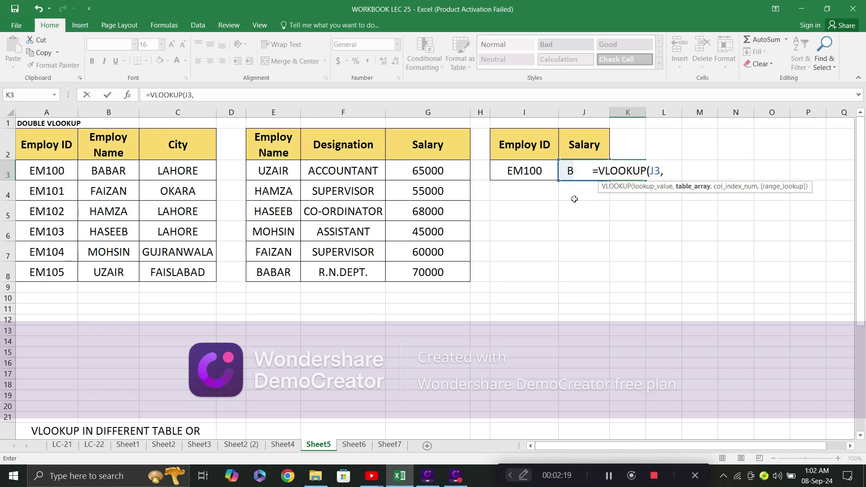
Use the second employee table, including its headers, E2:G8, as the table array of the K3 VLOOKUP
click(279, 146)
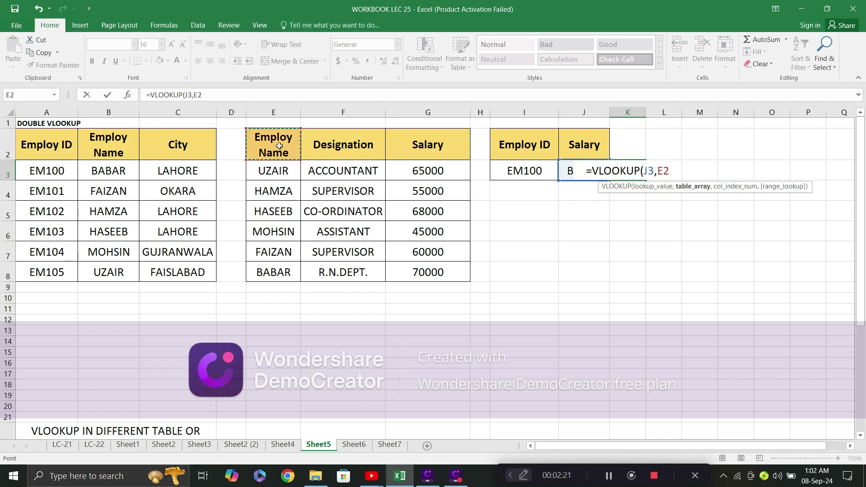
key(ctrl+shift+Down)
key(shift+Right)
key(shift+Right)
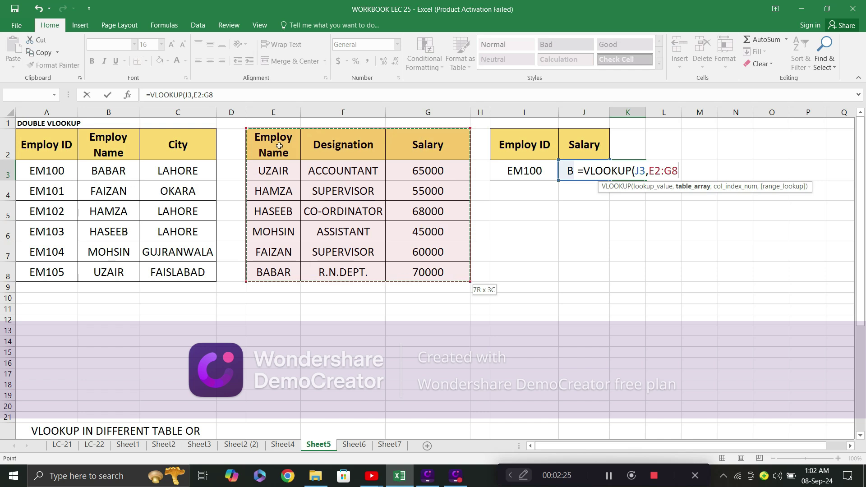
text(,)
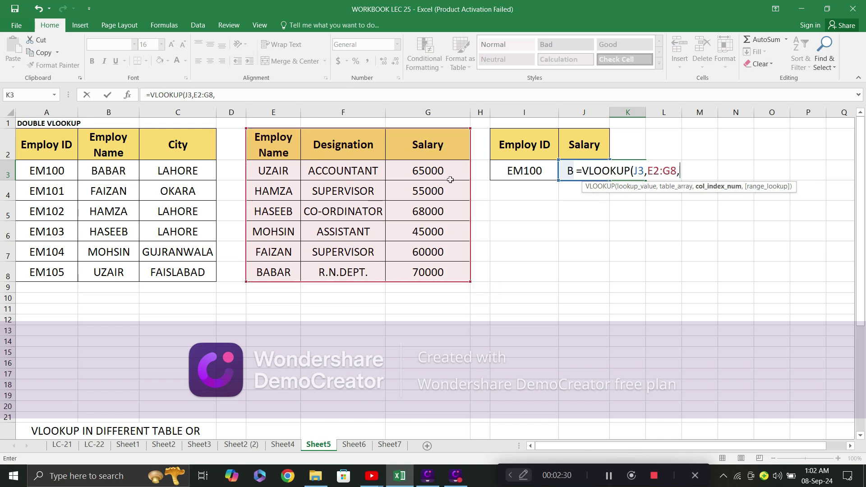
Complete the K3 VLOOKUP with column index 3 and range lookup 0 to return the salary
text(3,)
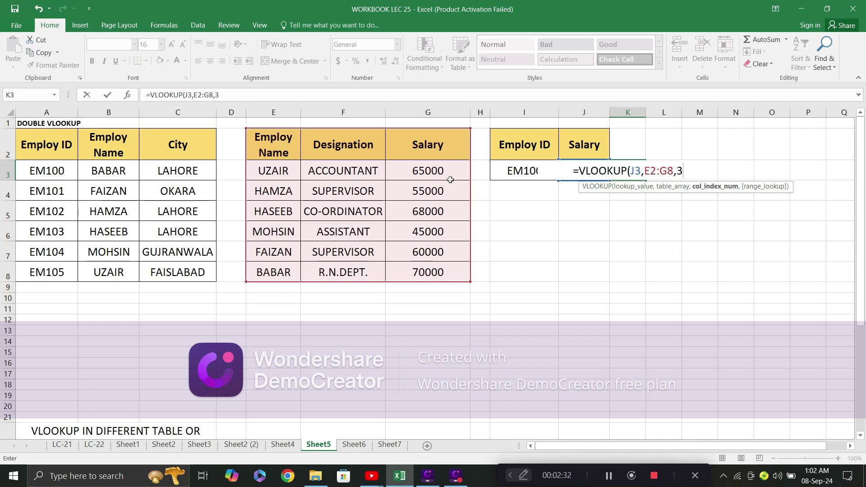
text(0)
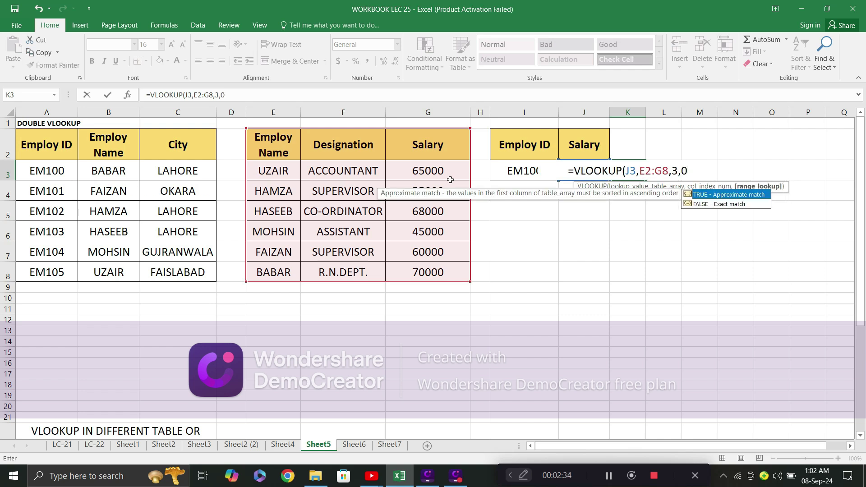
text())
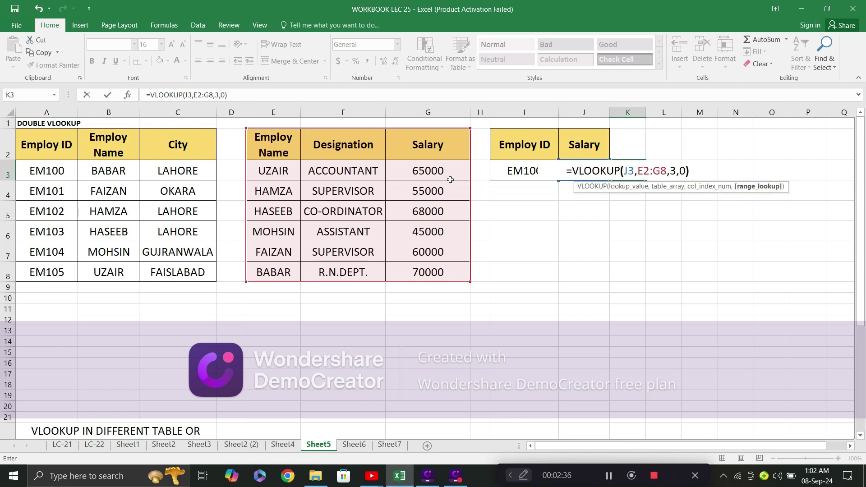
key(Return)
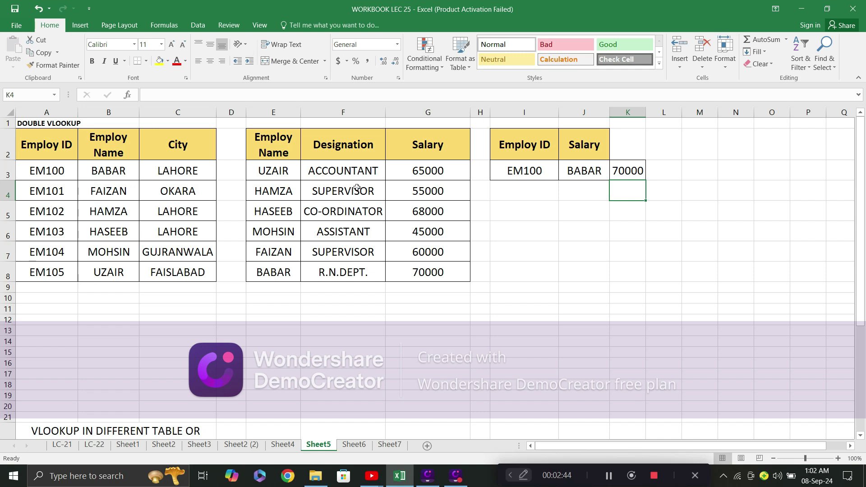
Change the employee ID in I3 to the one listed in A8, the last row of the first table
click(528, 172)
key(F2)
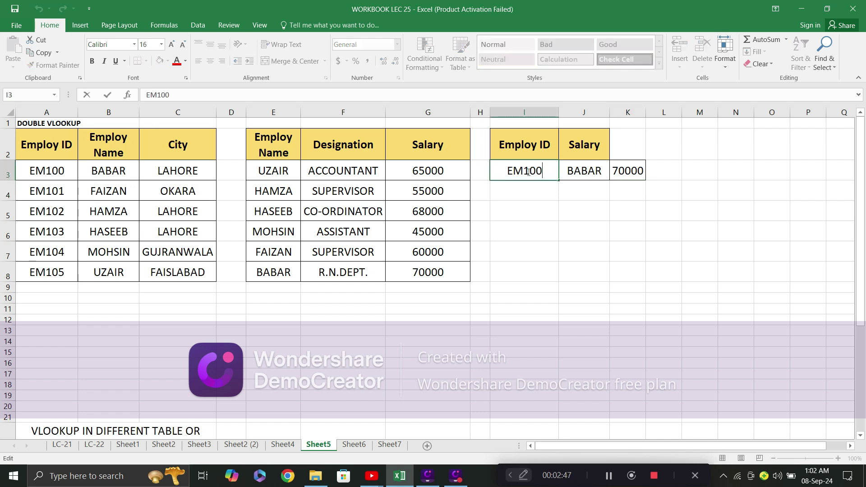
key(BackSpace)
text(5)
key(Return)
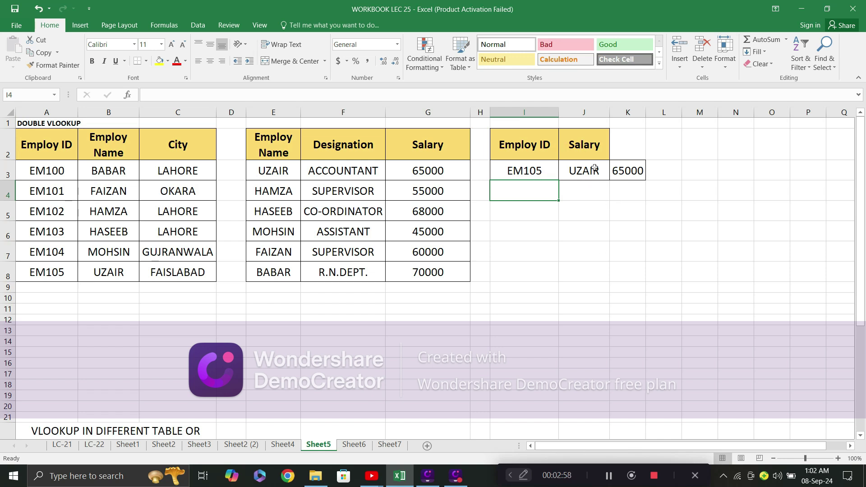
Clear the salary VLOOKUP formula from cell K3
click(630, 172)
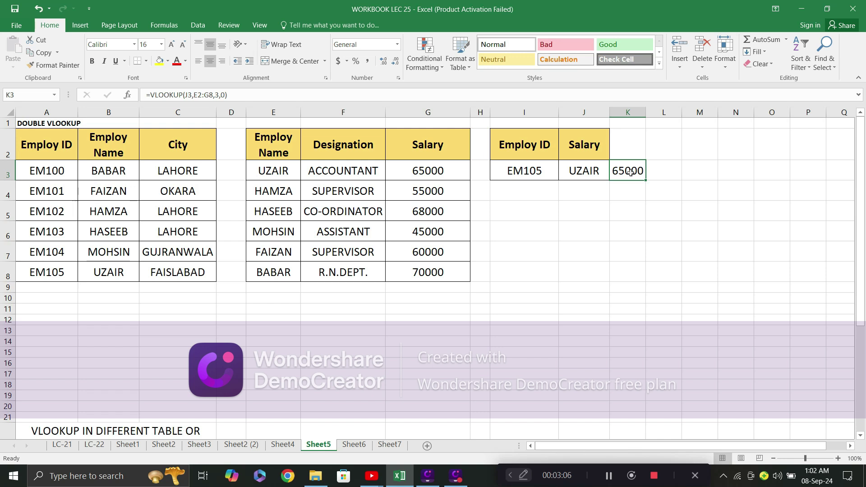
key(Delete)
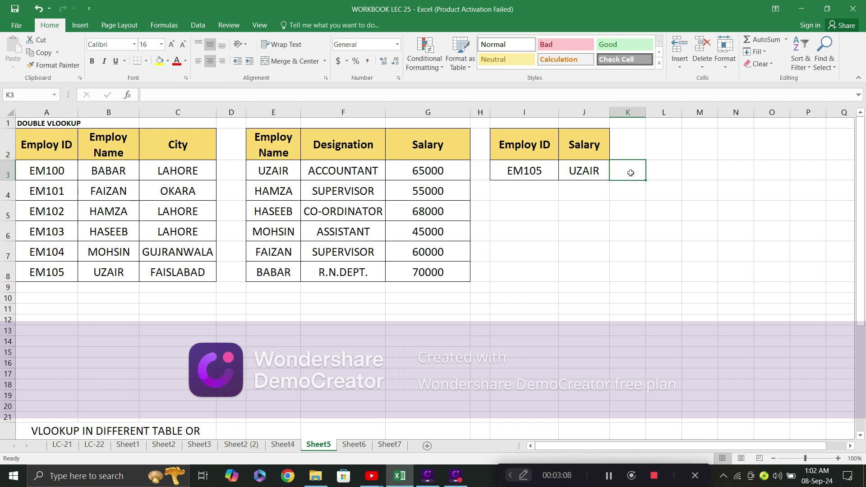
Wrap the VLOOKUP in J3 in an outer VLOOKUP so the inner formula serves as its lookup value
click(583, 176)
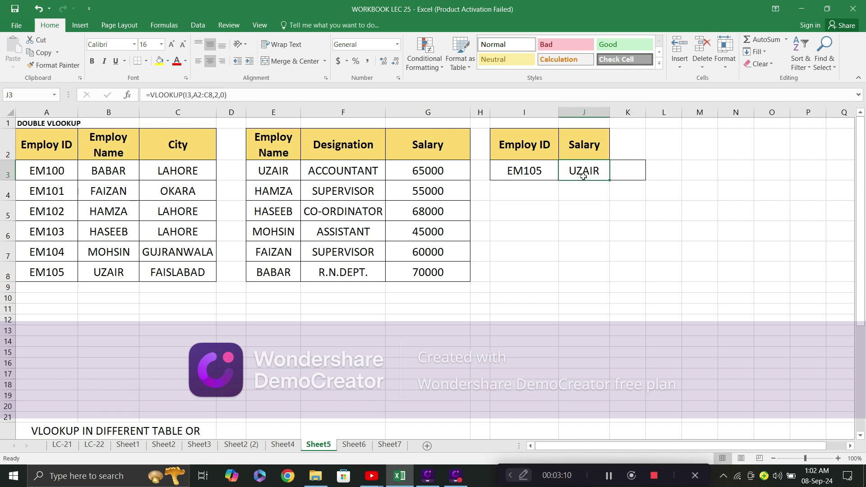
double_click(583, 176)
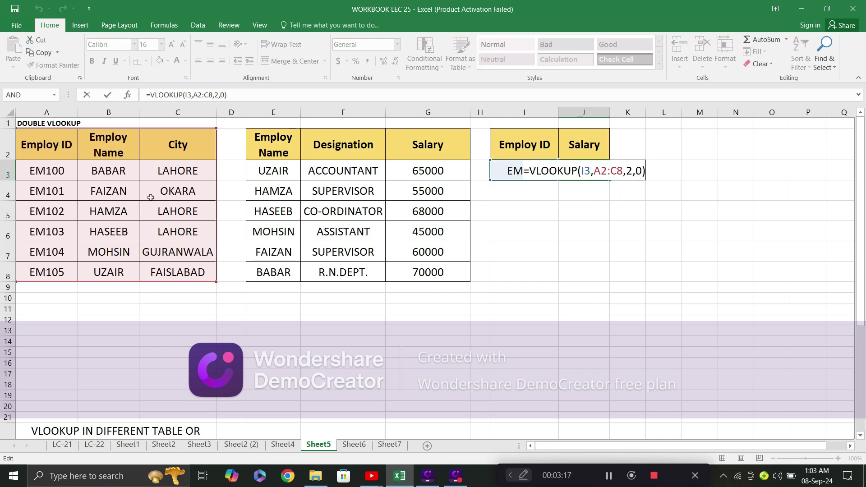
click(530, 171)
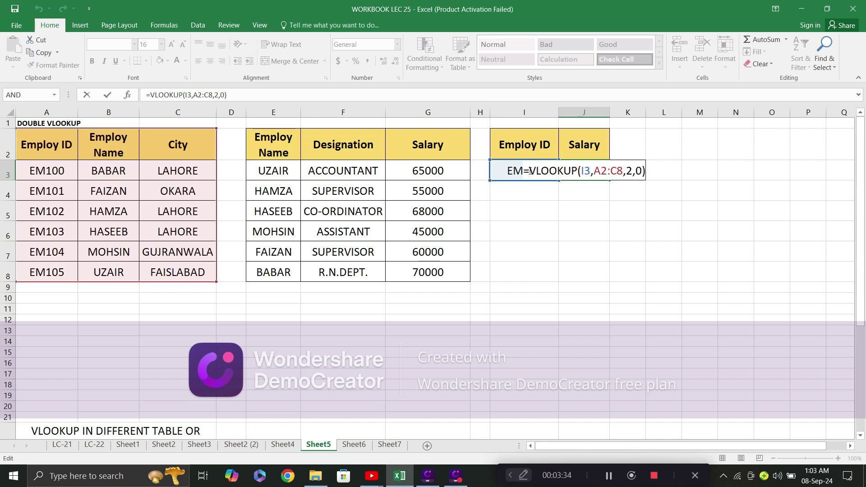
text(VLOOKUP)
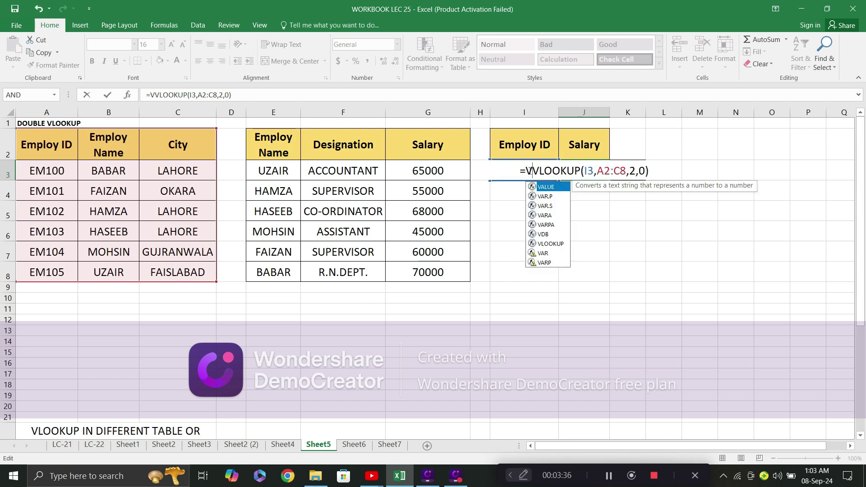
text(()
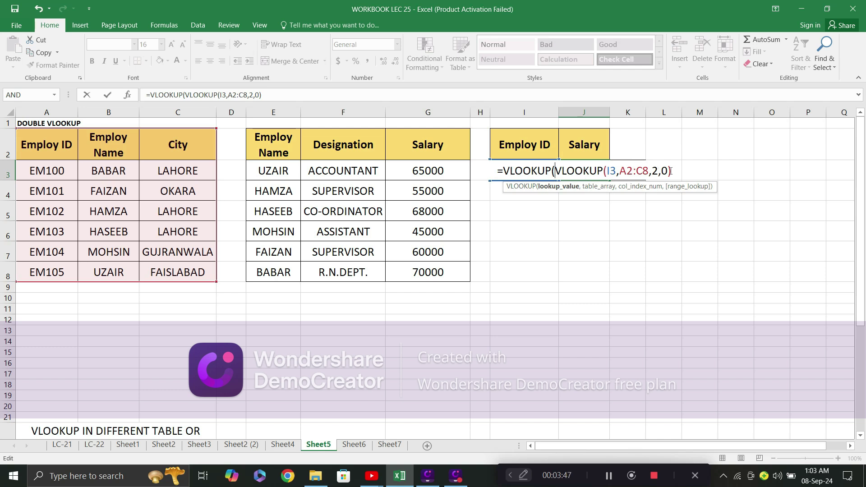
text(,)
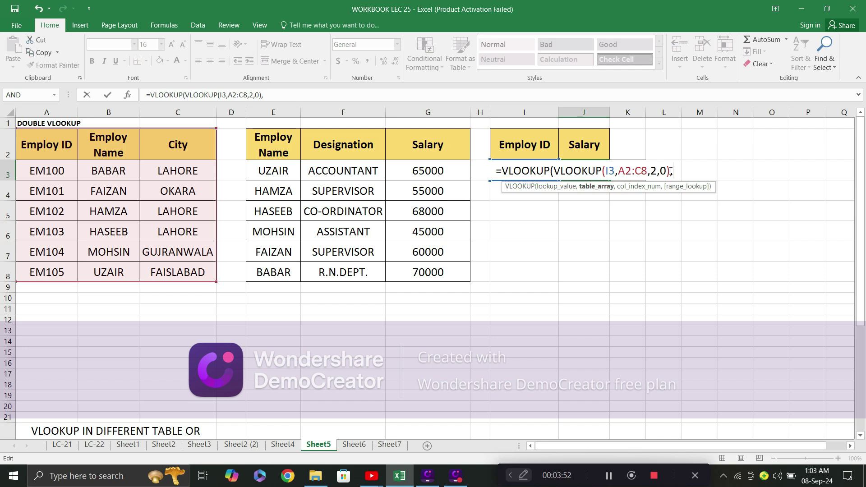
Complete the outer VLOOKUP in J3 with table array E2:G8, column index 3 and range lookup 0
drag(269, 143, 468, 277)
text(,)
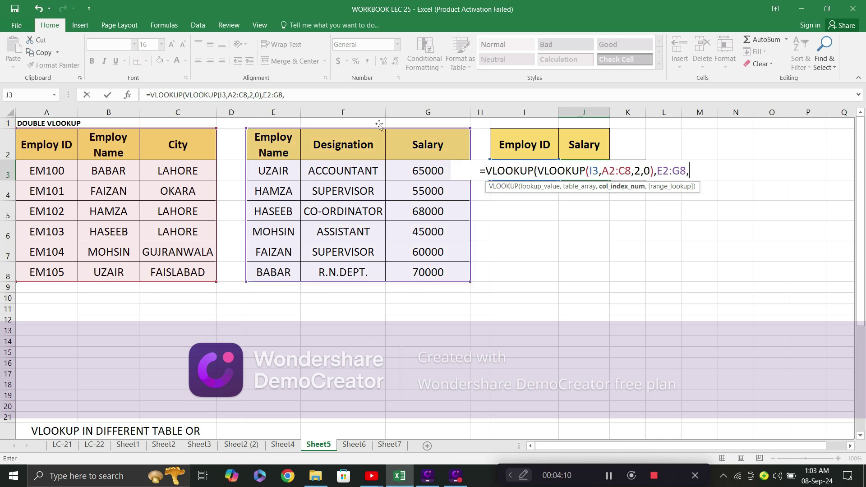
text(3)
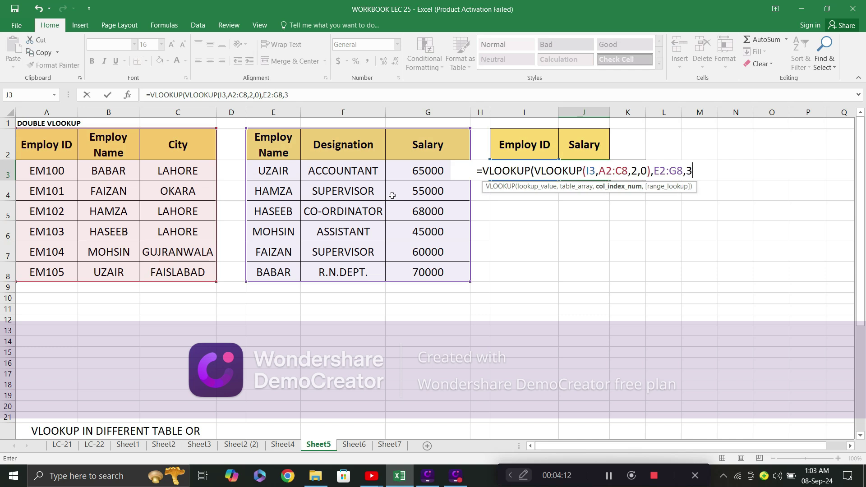
text(,)
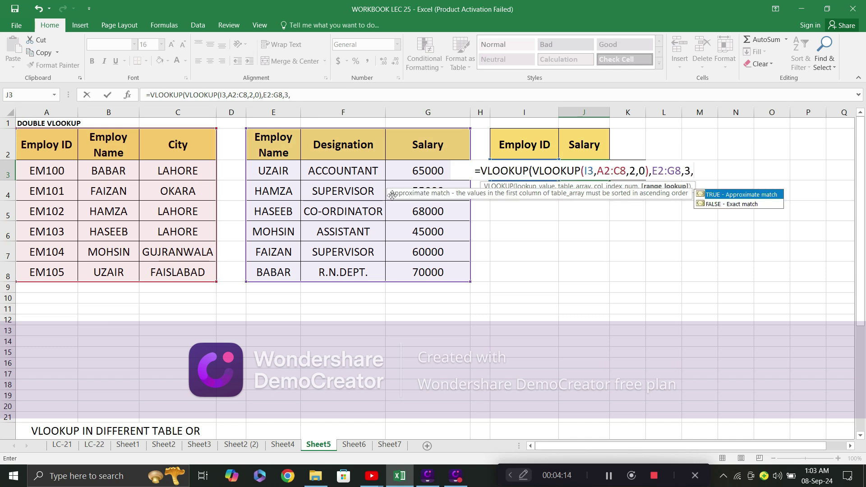
text(0)
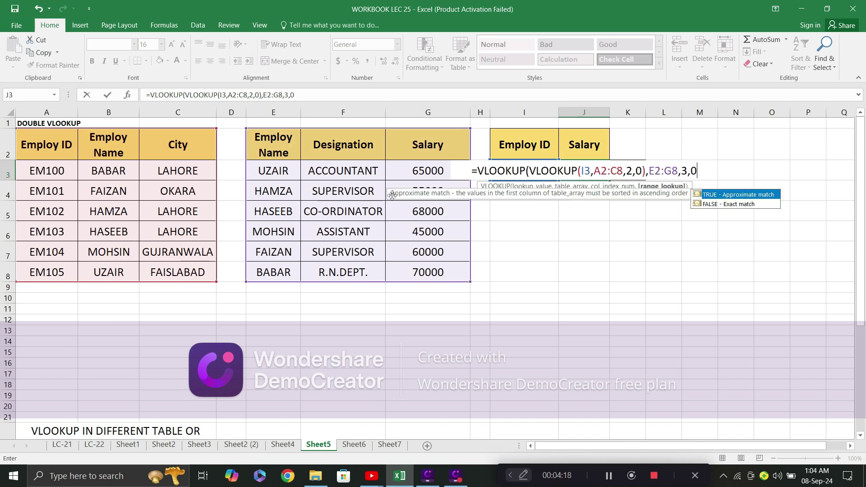
text())
key(Return)
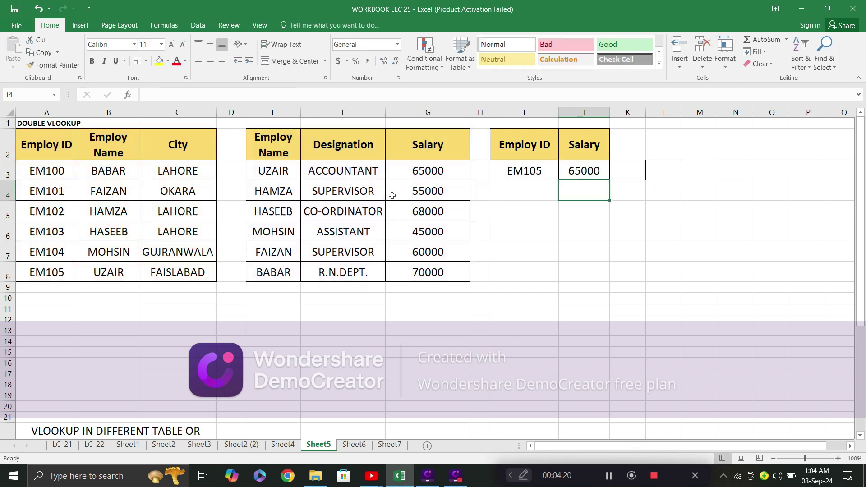
Change the employee ID in I3 to the one listed in A6 to test the nested salary lookup
click(527, 167)
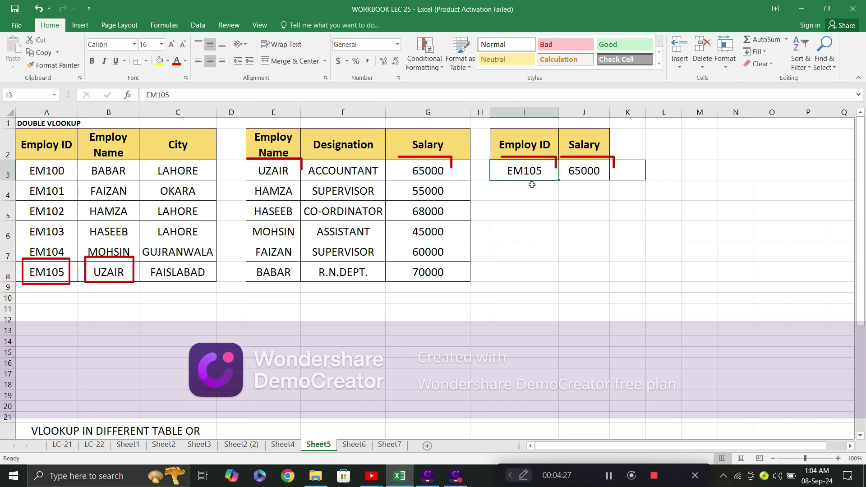
double_click(547, 171)
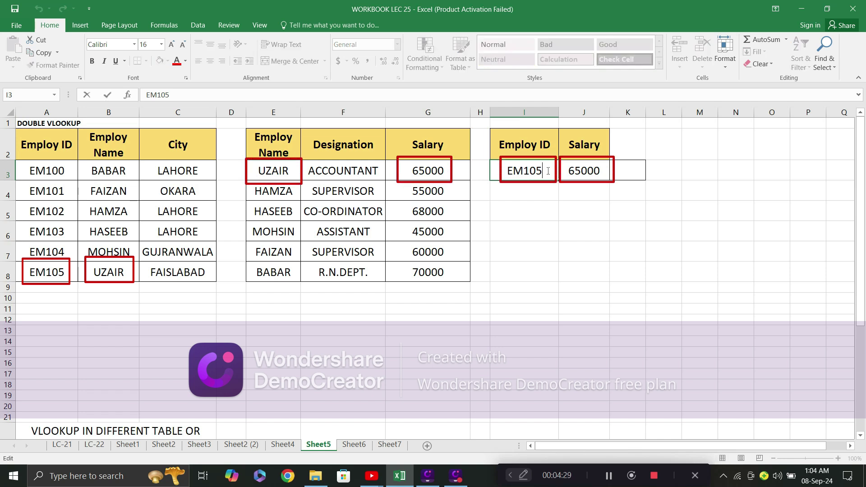
key(BackSpace)
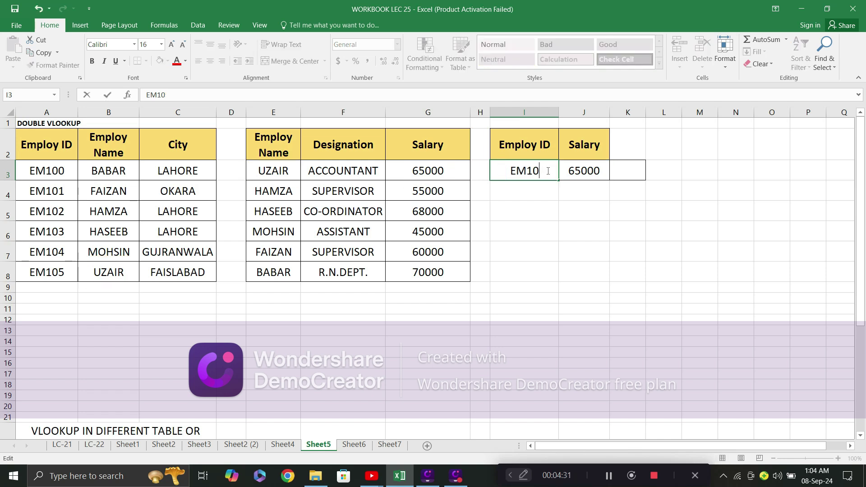
text(3)
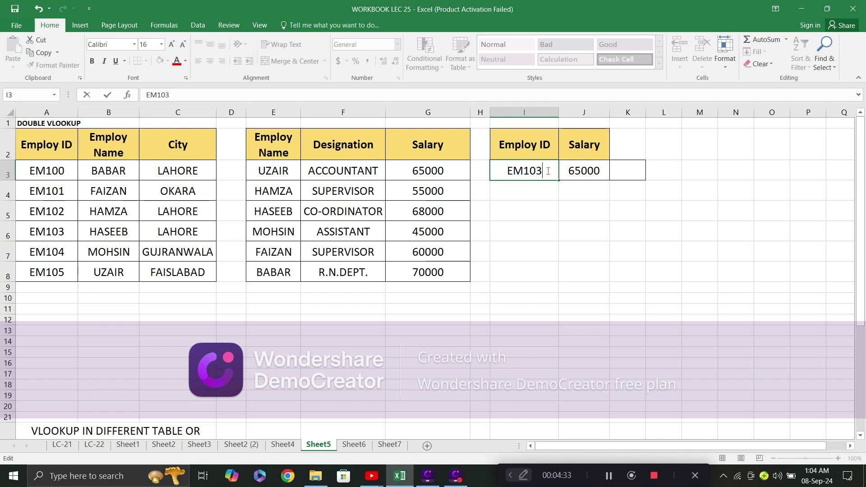
key(Return)
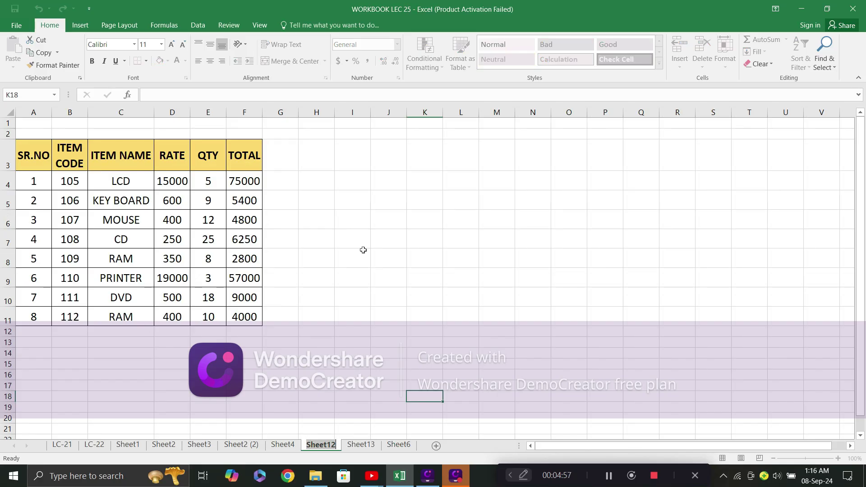
Examine the item code ranges in the Sheet12 and Sheet13 tables and the lookup form on Sheet6
click(359, 253)
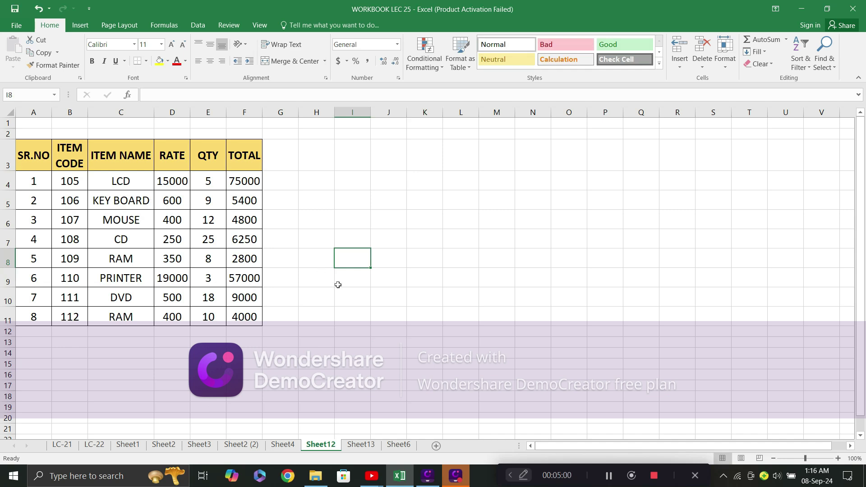
click(360, 448)
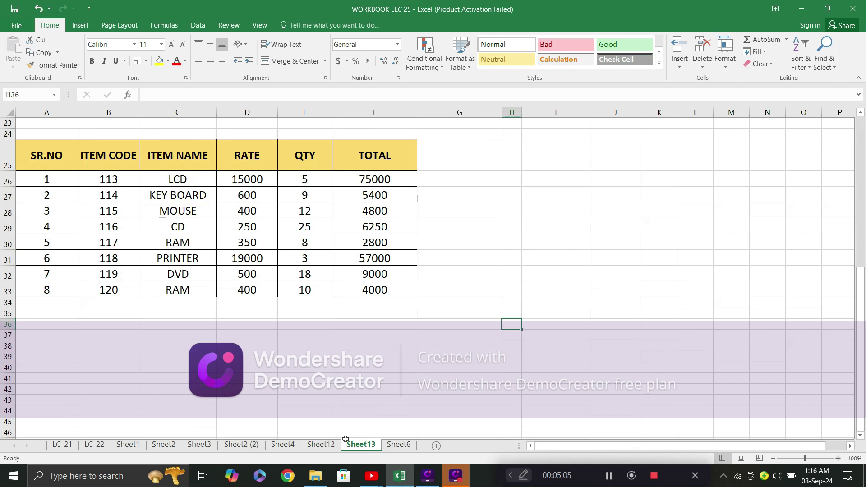
click(321, 445)
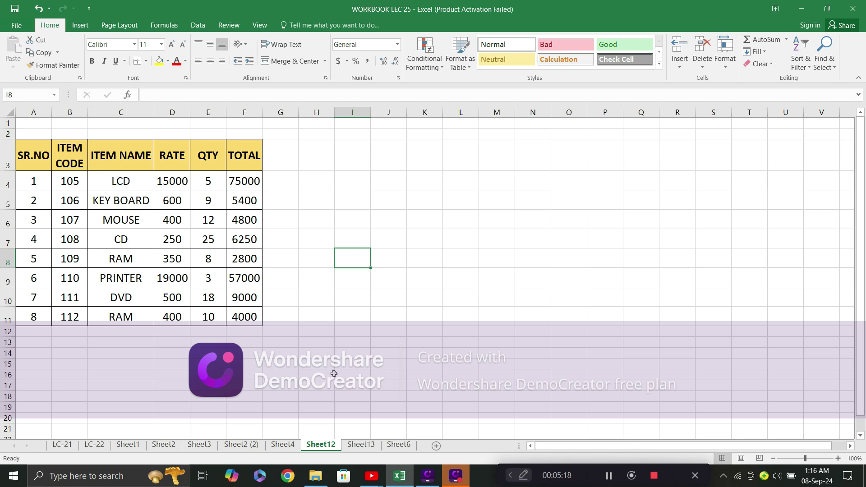
click(75, 184)
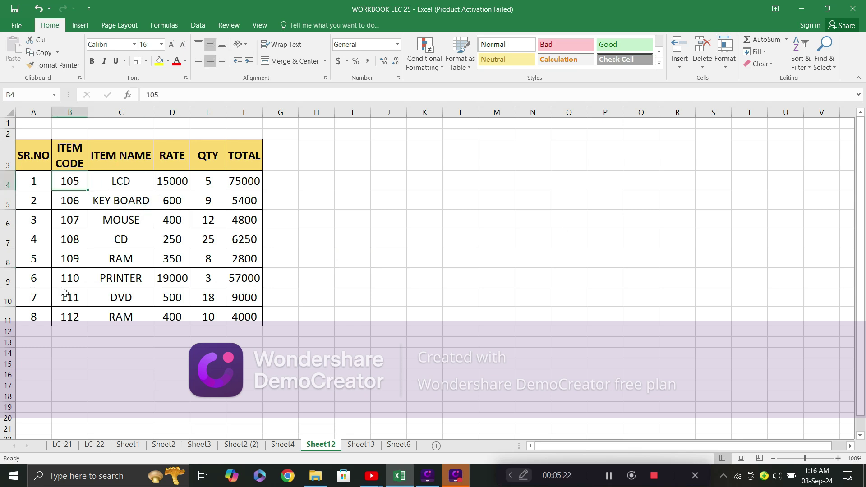
click(79, 318)
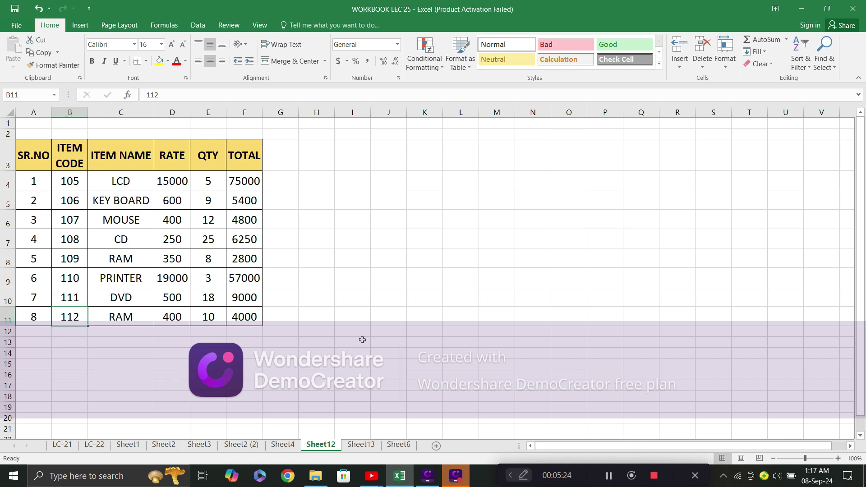
click(360, 444)
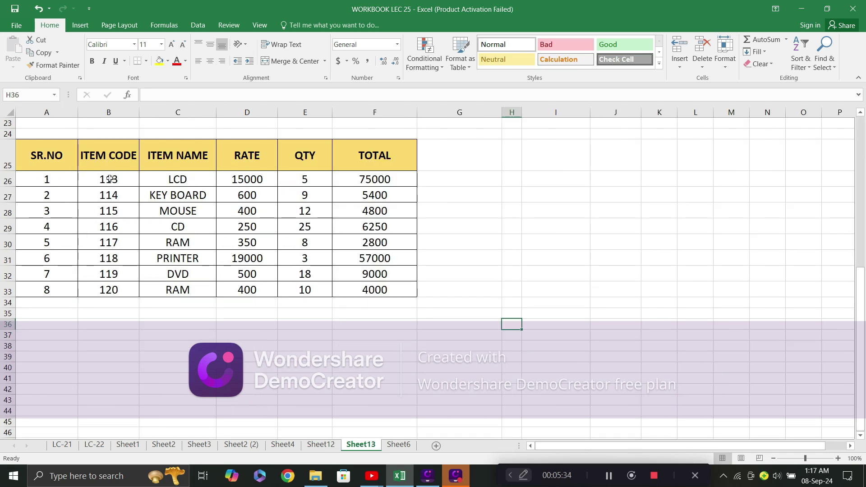
click(124, 181)
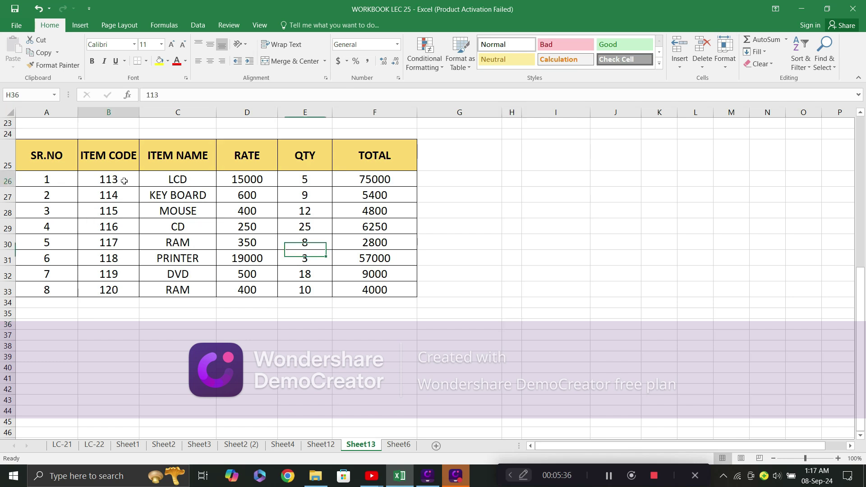
click(105, 283)
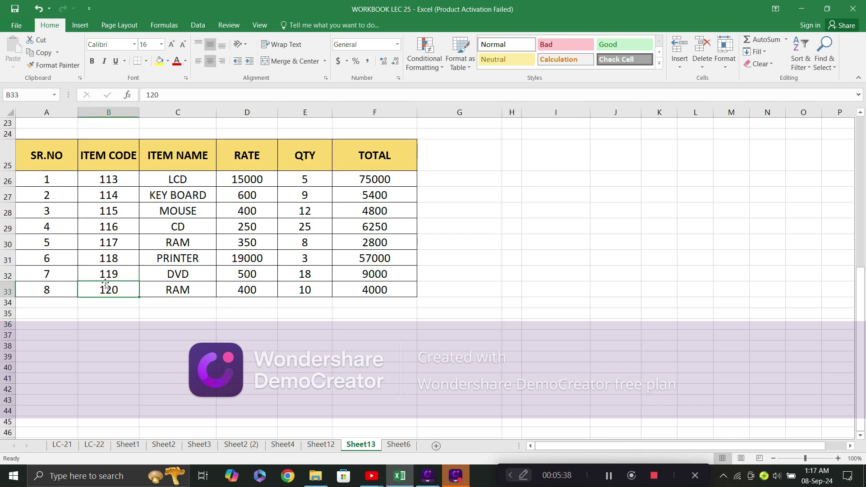
click(398, 447)
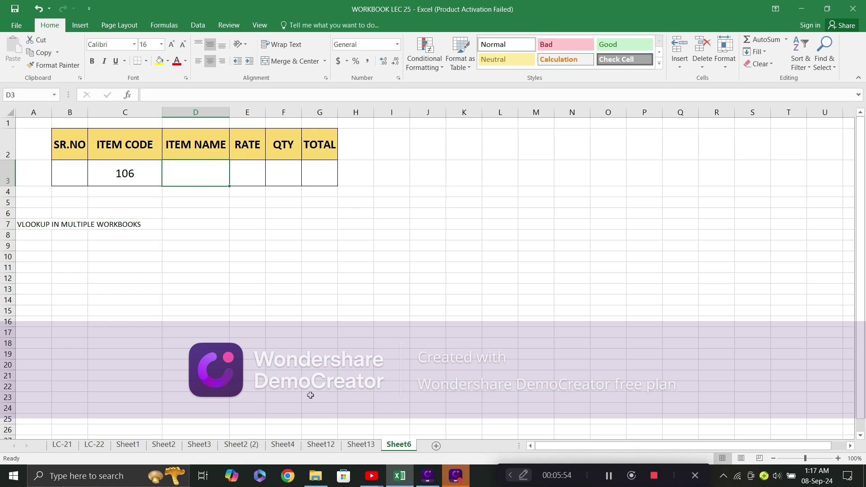
Define the workbook-scoped name Sheet12 for the item table B3:F11 on Sheet12, including headers but excluding the SR.NO column
click(322, 449)
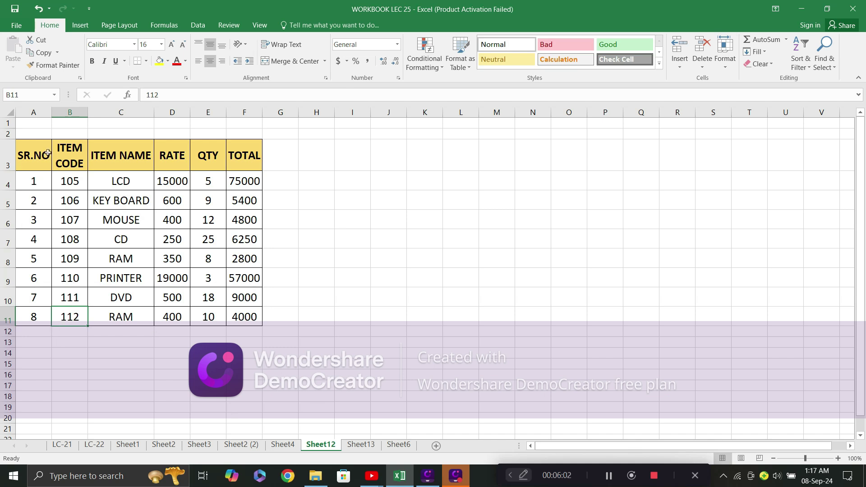
click(67, 159)
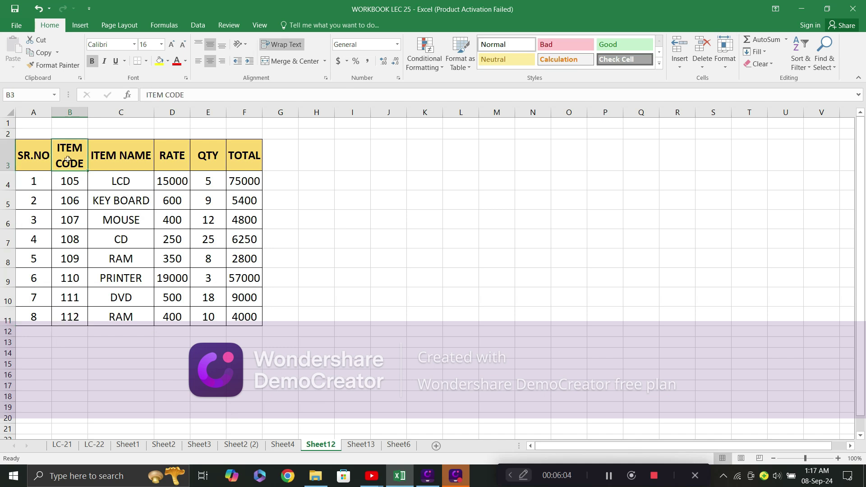
key(shift+Down)
key(shift+Down)
key(shift+Down)
key(shift+Down)
key(ctrl+shift+End)
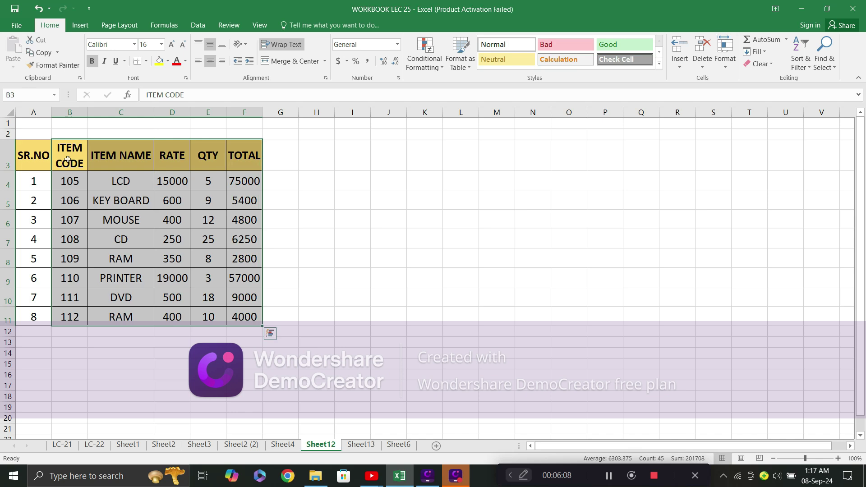
click(174, 30)
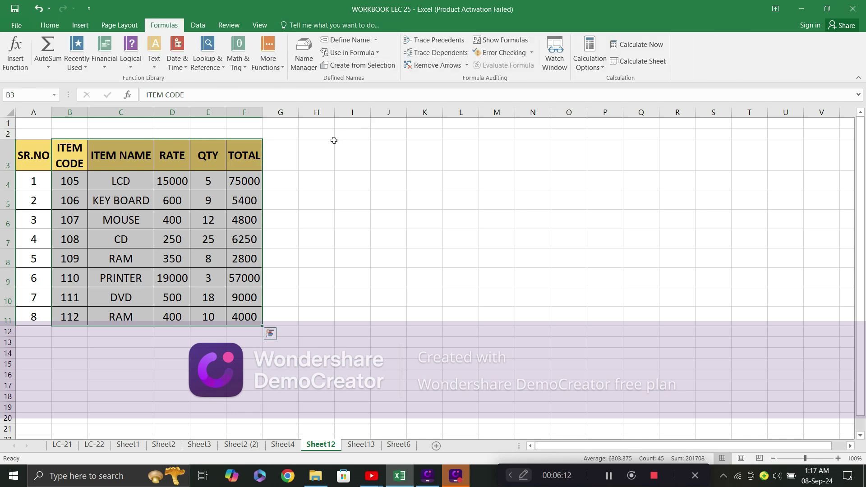
click(305, 49)
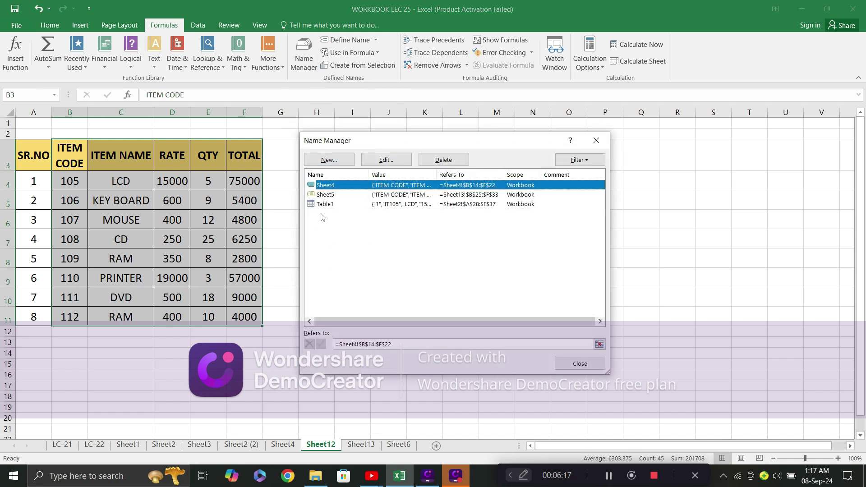
click(327, 160)
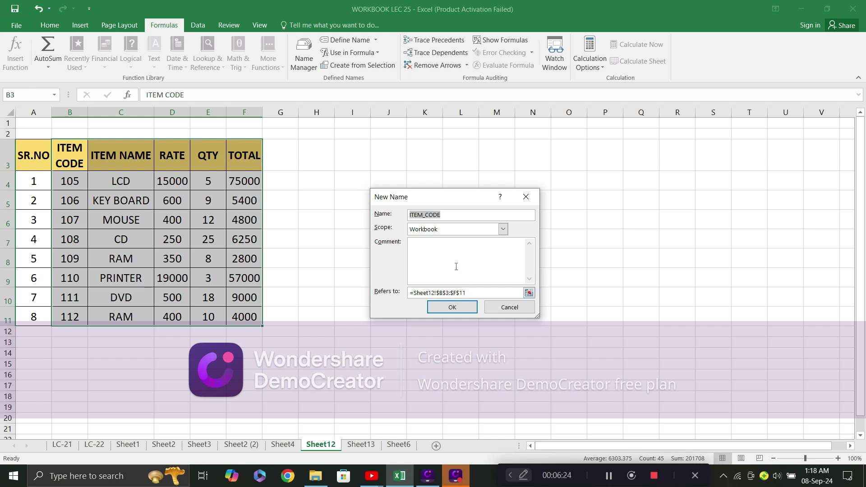
text(Sheet12)
click(452, 307)
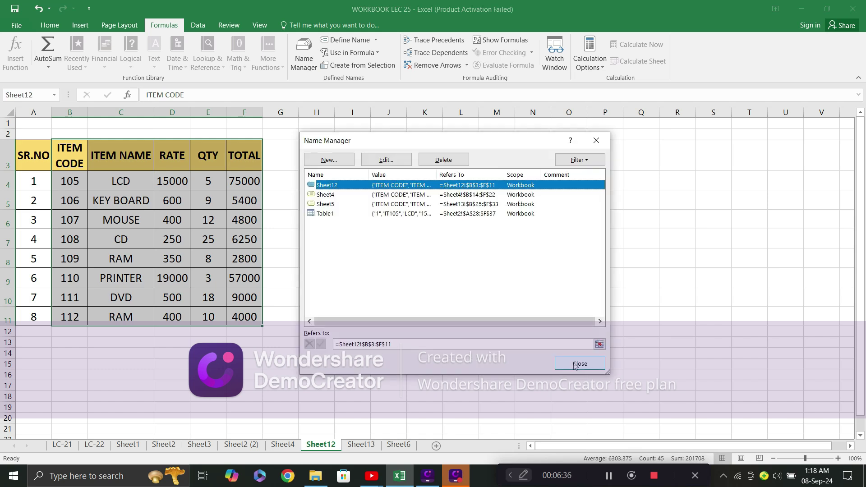
click(575, 364)
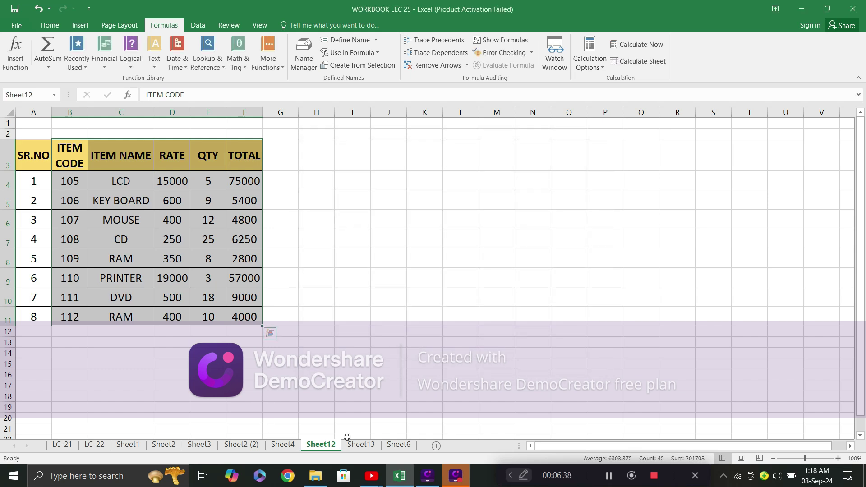
Define the workbook-scoped name Sheet13 for the item table B25:F33 on Sheet13, including headers but excluding the SR.NO column
click(360, 444)
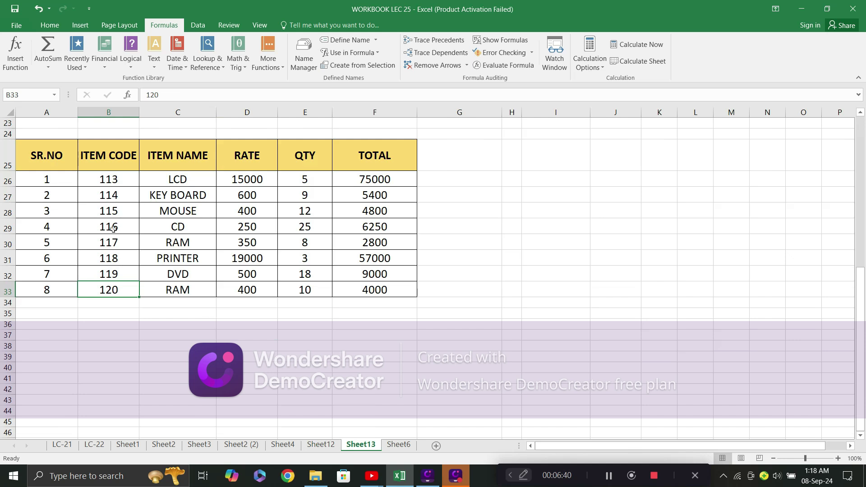
click(102, 156)
drag(102, 156, 374, 290)
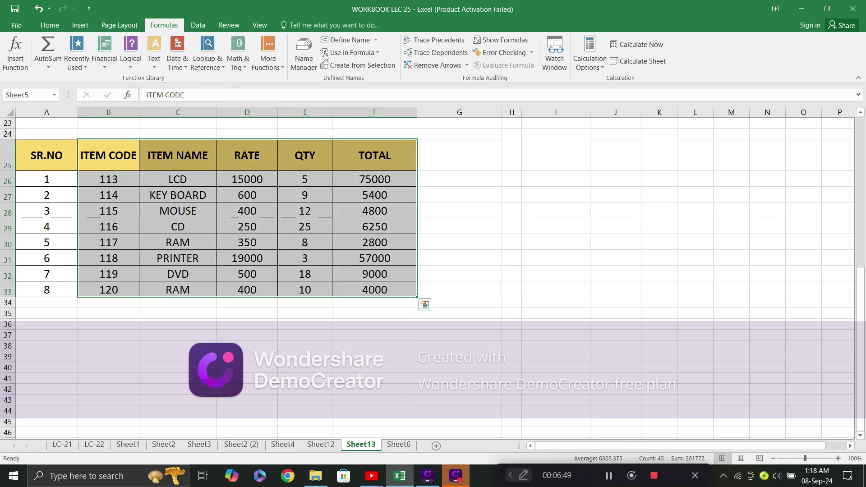
click(304, 53)
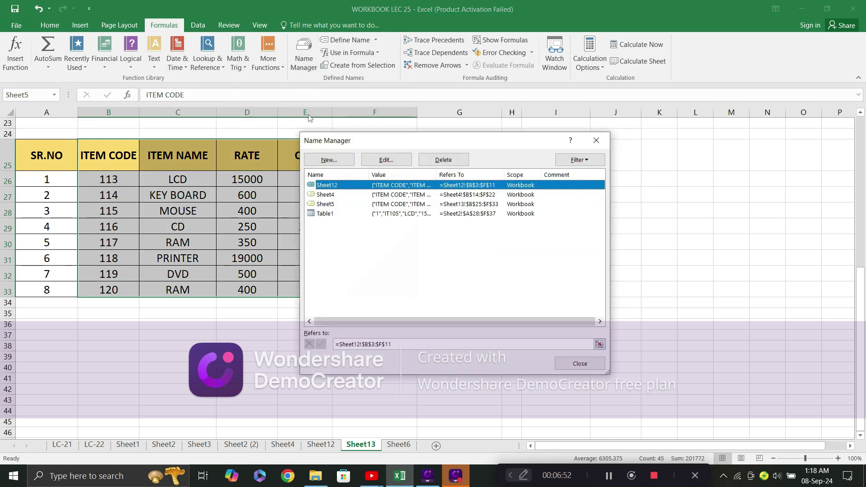
click(332, 160)
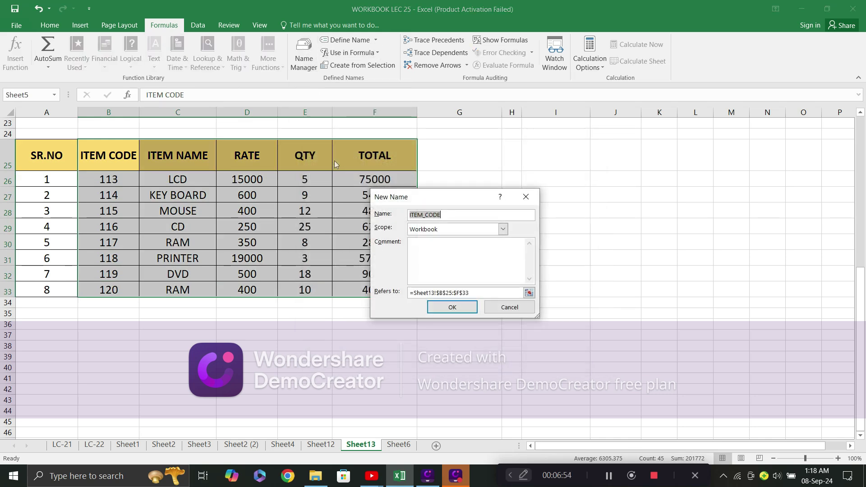
text(Sh)
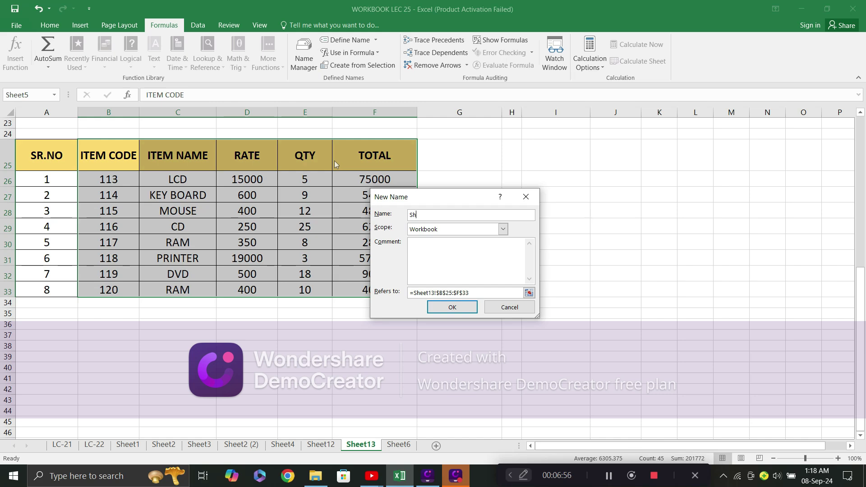
text(eet13)
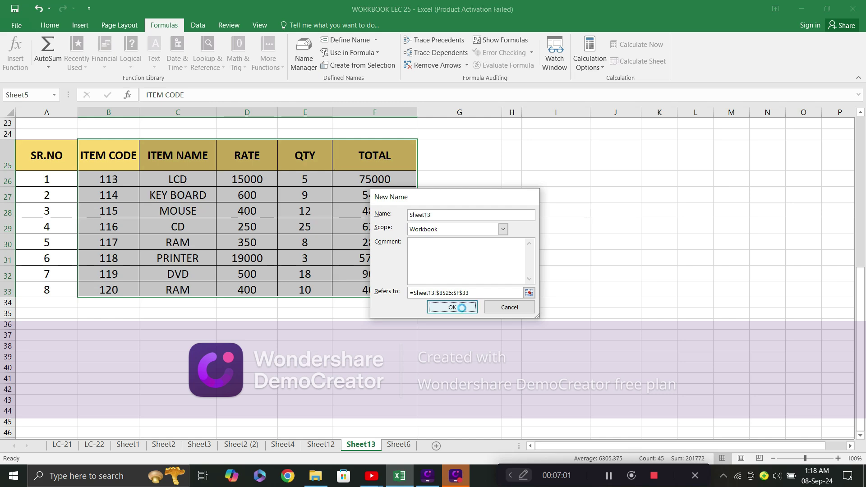
click(460, 306)
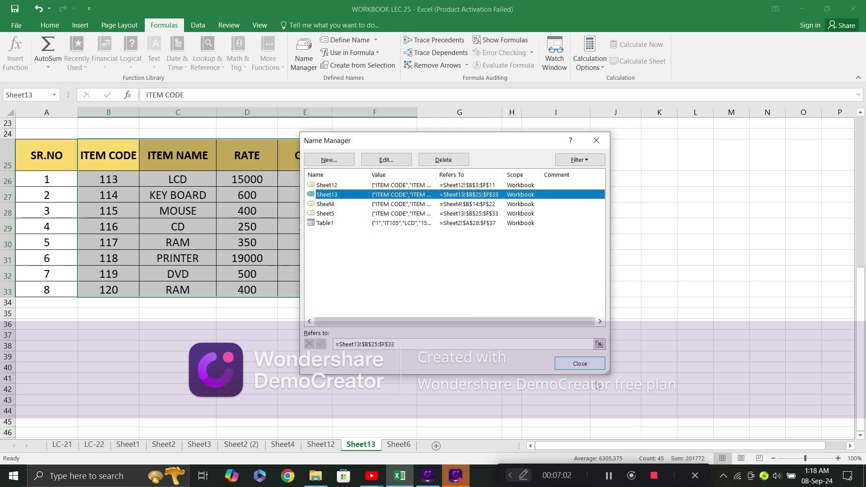
click(579, 363)
click(479, 296)
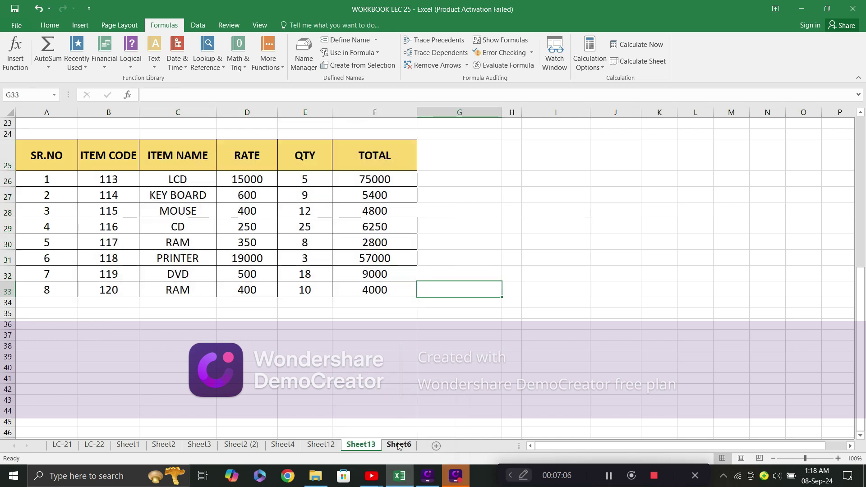
Start a VLOOKUP formula in the ITEM NAME cell D3 on Sheet6 with the item code in C3 as lookup value
click(398, 445)
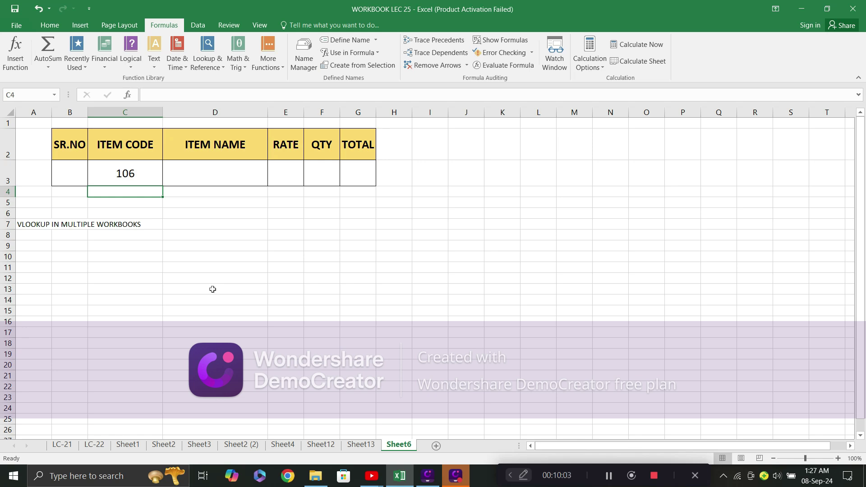
click(223, 170)
text(=v)
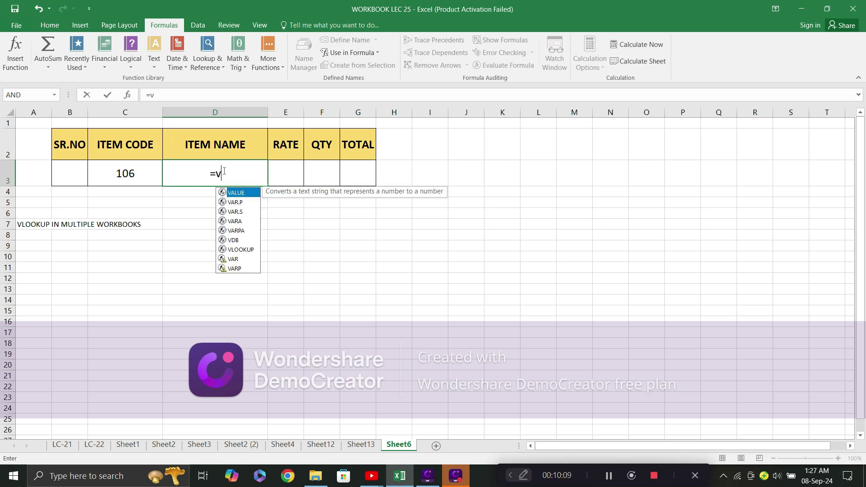
text(lookup()
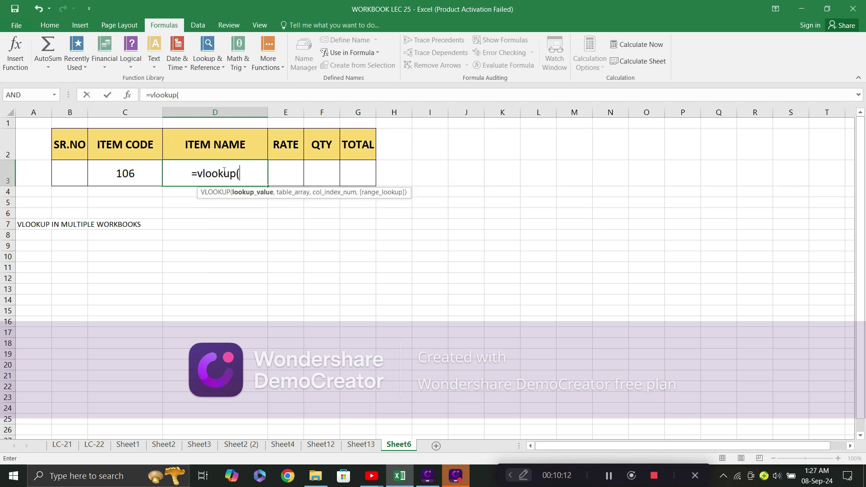
click(131, 167)
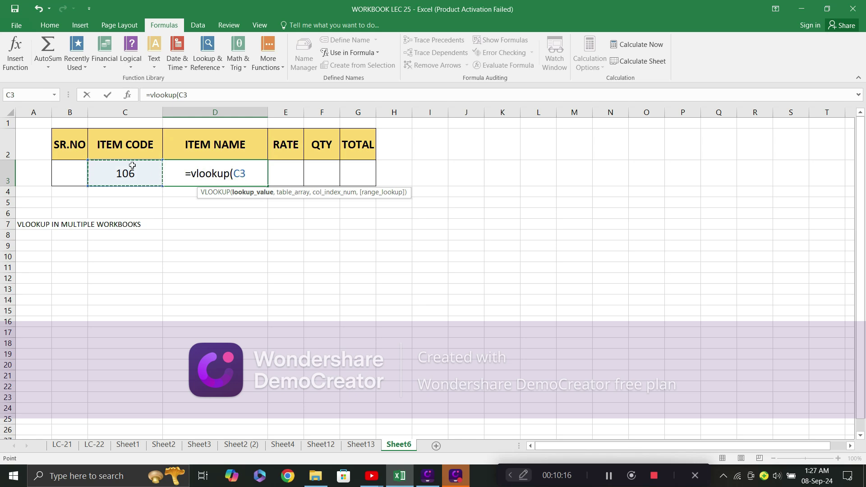
text(,)
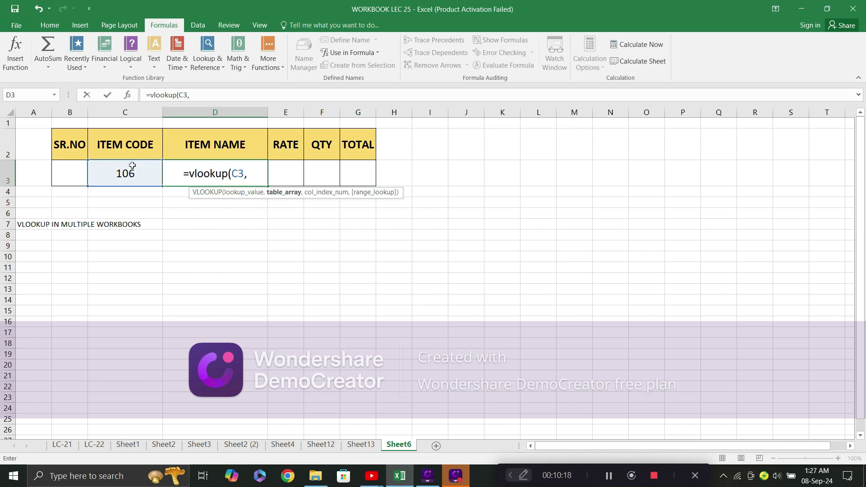
Nest an IF function as the VLOOKUP's table array with the logical test C3<112
text(if()
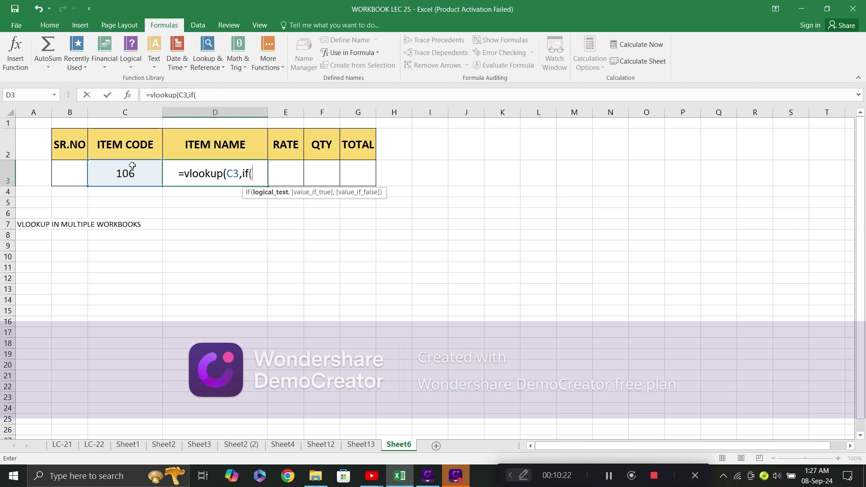
click(136, 193)
key(Up)
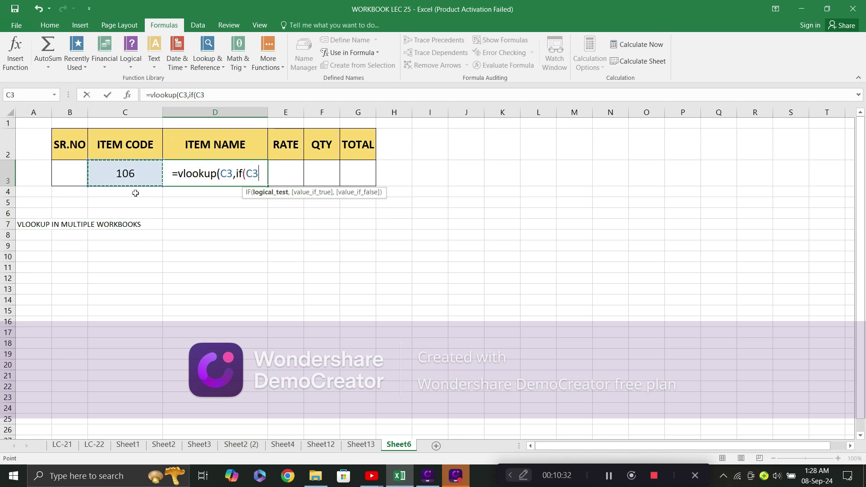
text(<112)
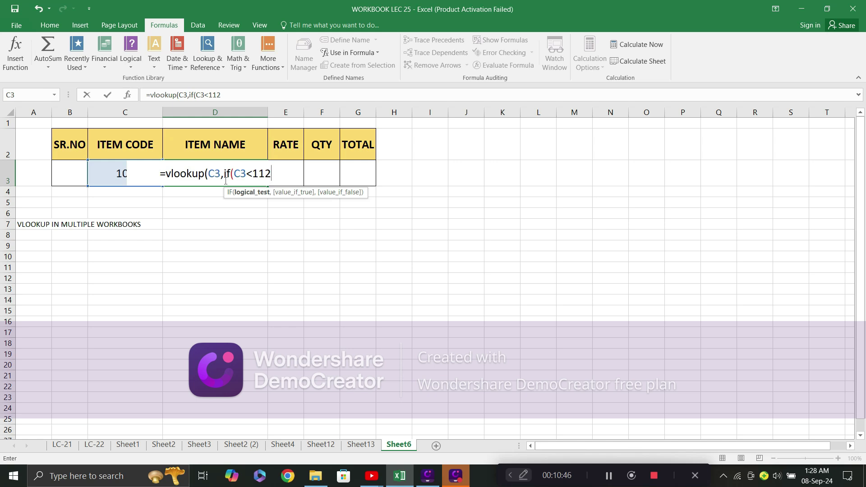
text(,)
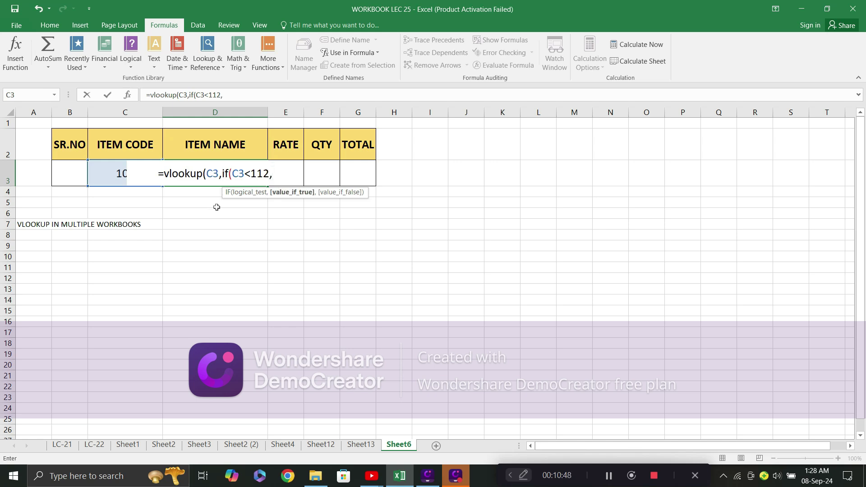
Complete the nested IF with the named range Sheet12 as the true value and Sheet13 as the false value
text(sh)
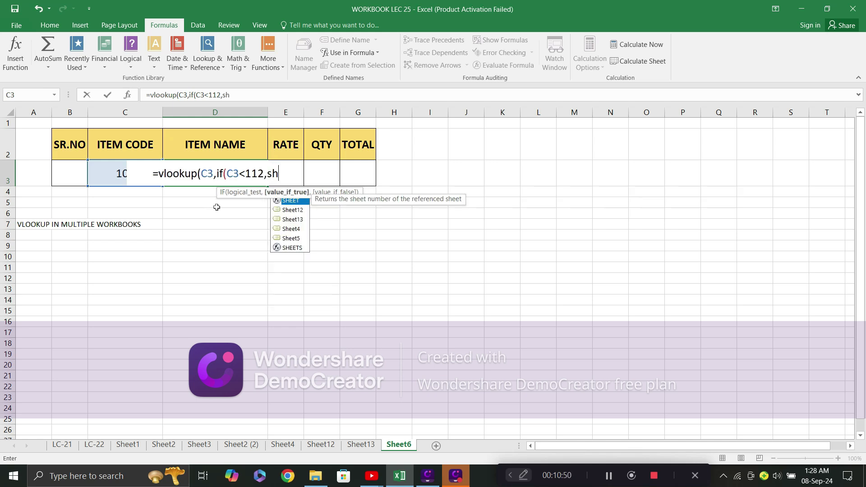
click(293, 210)
double_click(293, 210)
text(,)
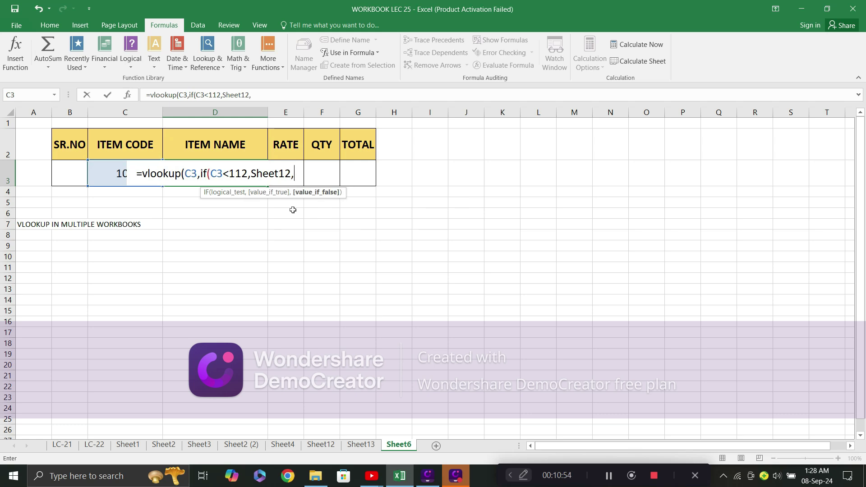
text(sh)
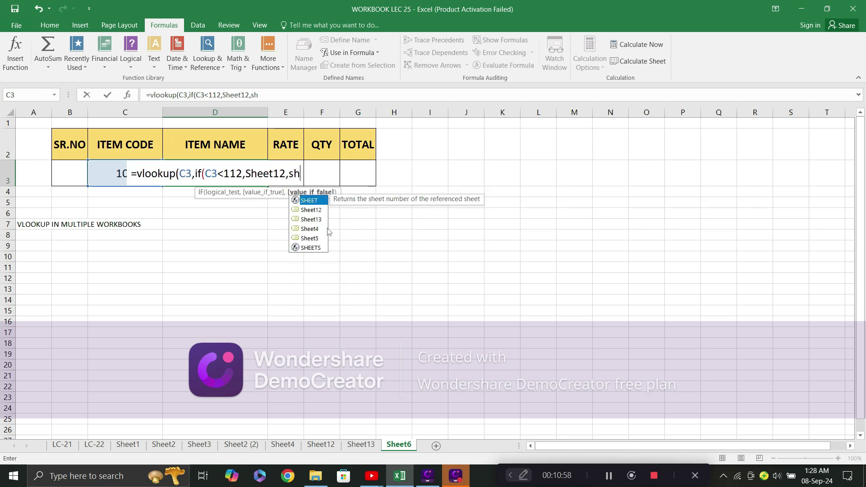
double_click(316, 222)
text())
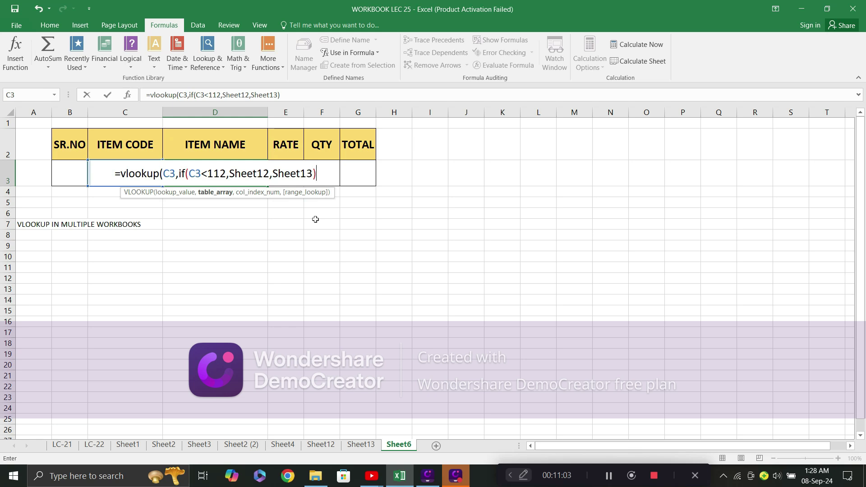
Complete the VLOOKUP arguments with COLUMNS(C2:D2) as column index and 0 as range lookup
text(,)
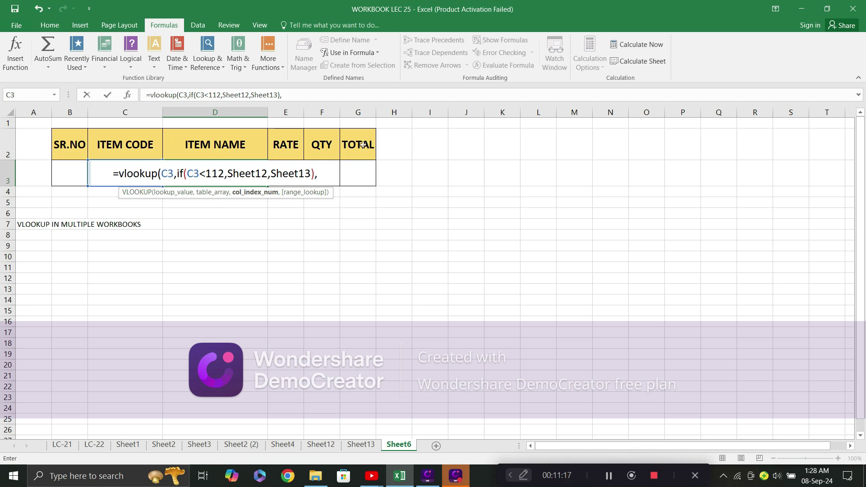
text(columns()
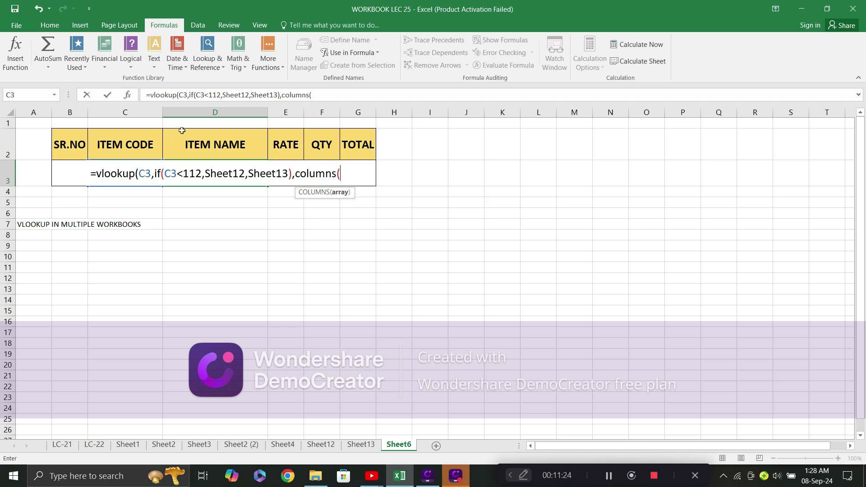
click(159, 150)
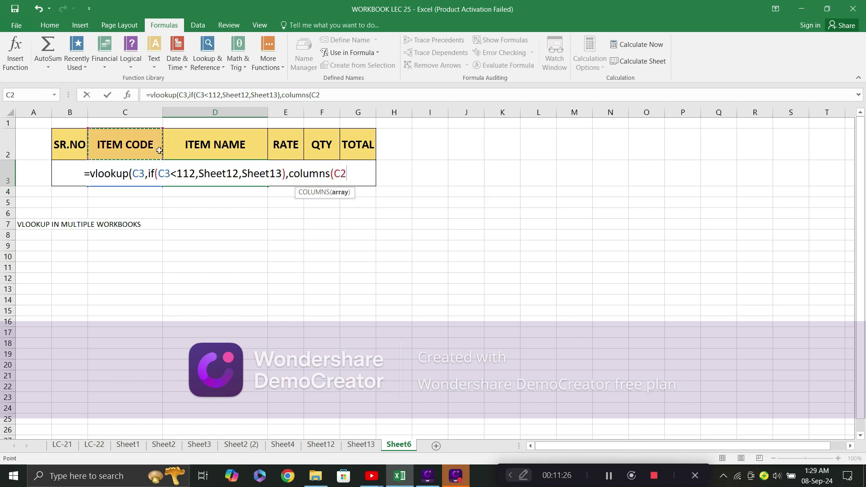
key(shift+Right)
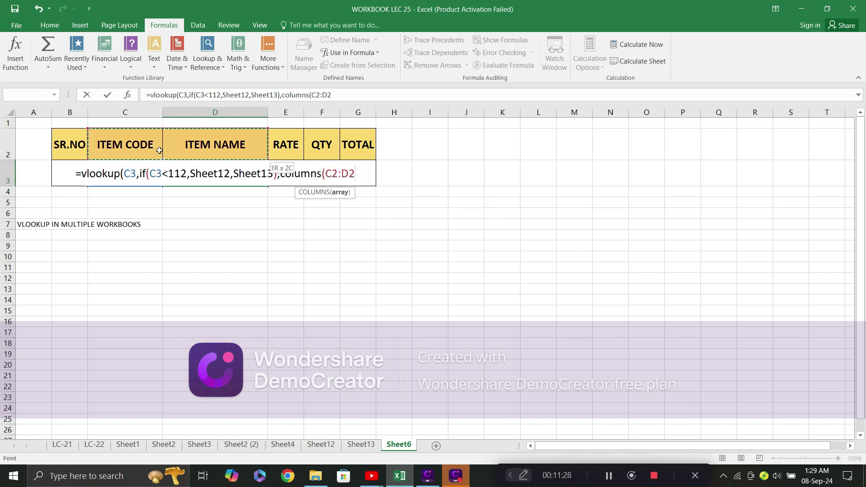
text())
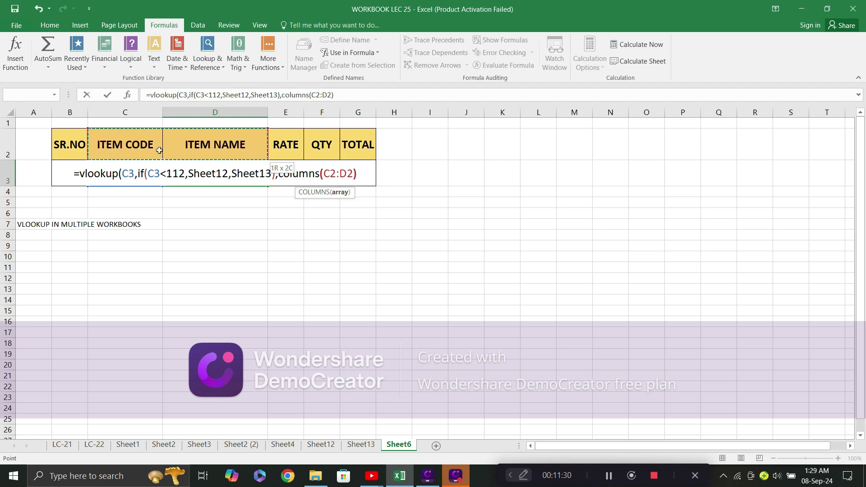
text(,)
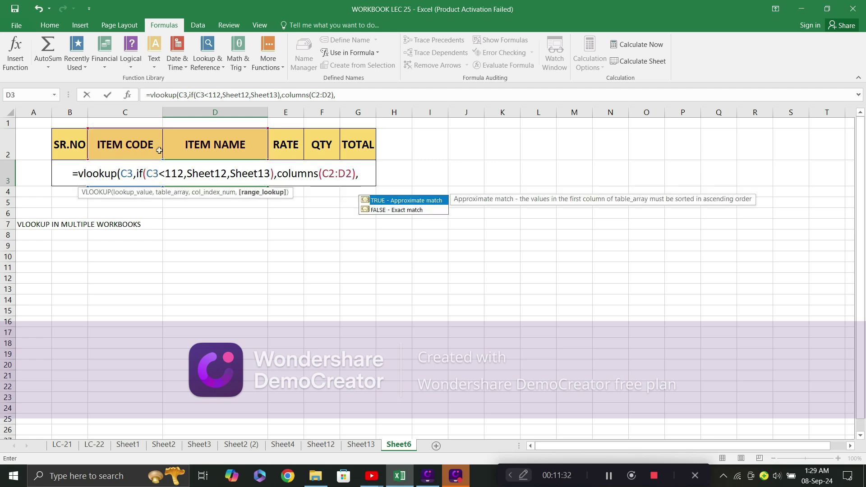
text(0)
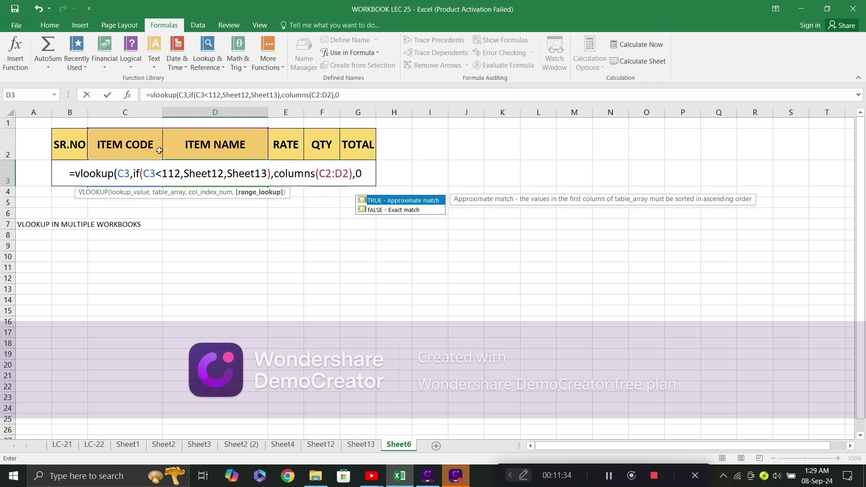
text())
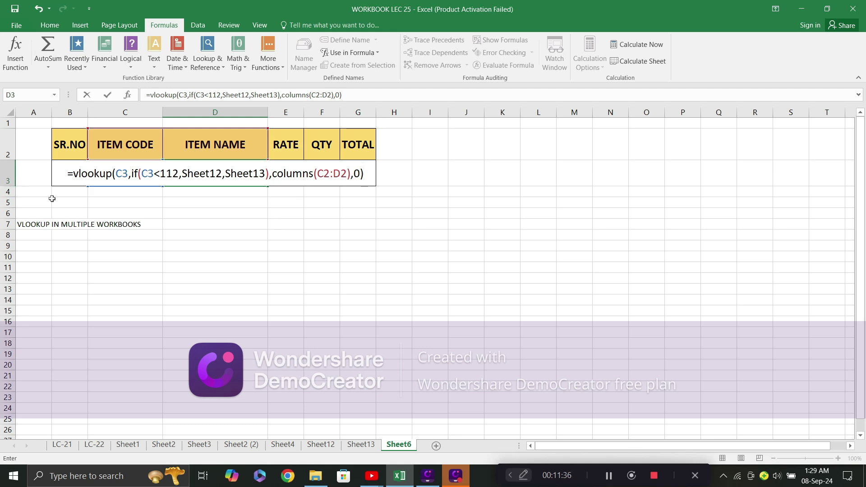
Make both C3 references and the starting C2 reference in COLUMNS absolute, leaving D2 relative
click(123, 176)
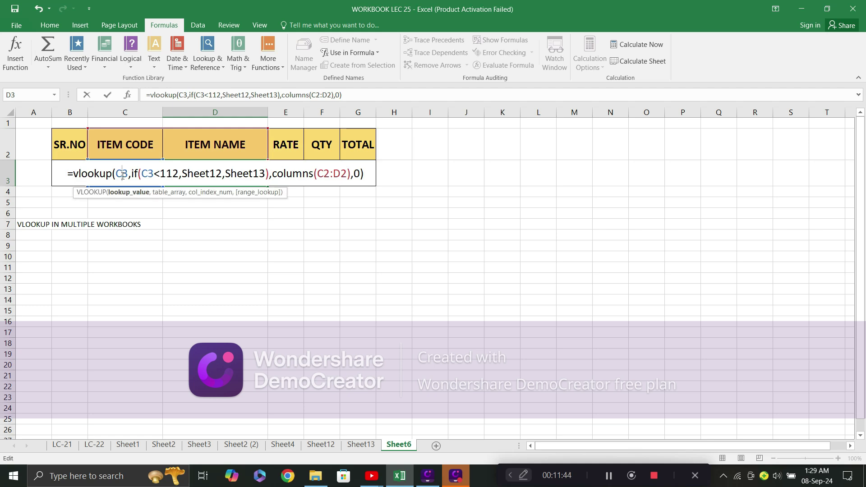
key(F4)
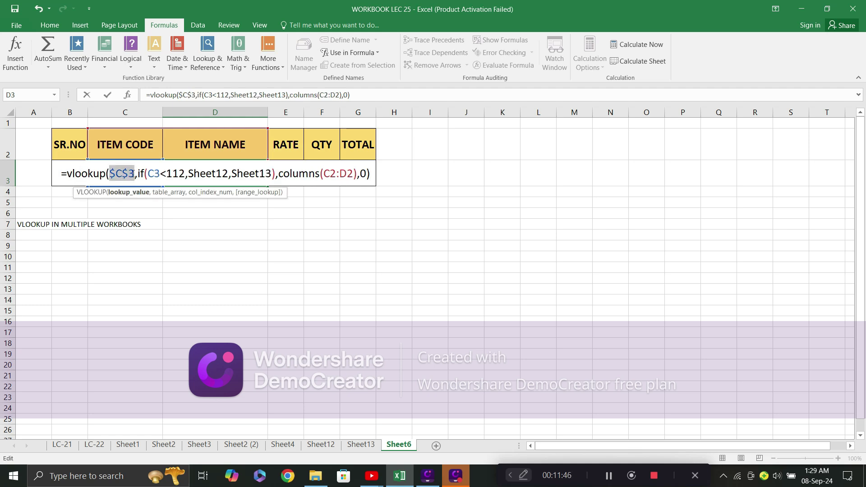
click(154, 173)
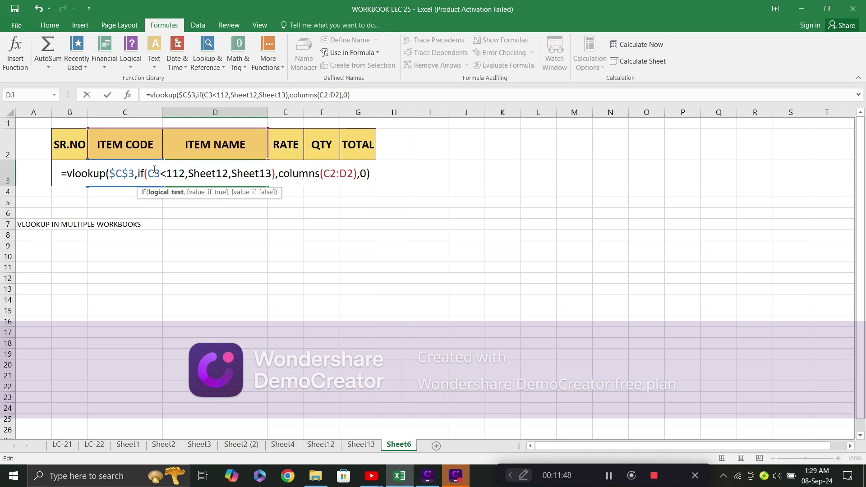
key(F4)
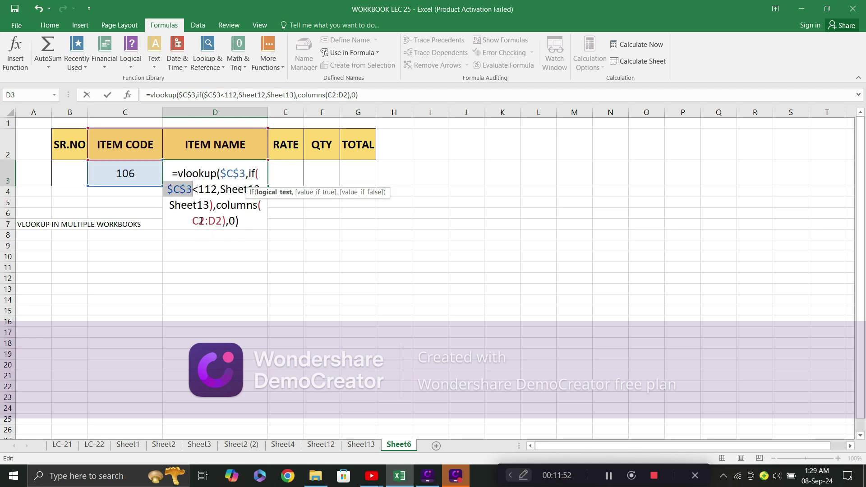
click(200, 221)
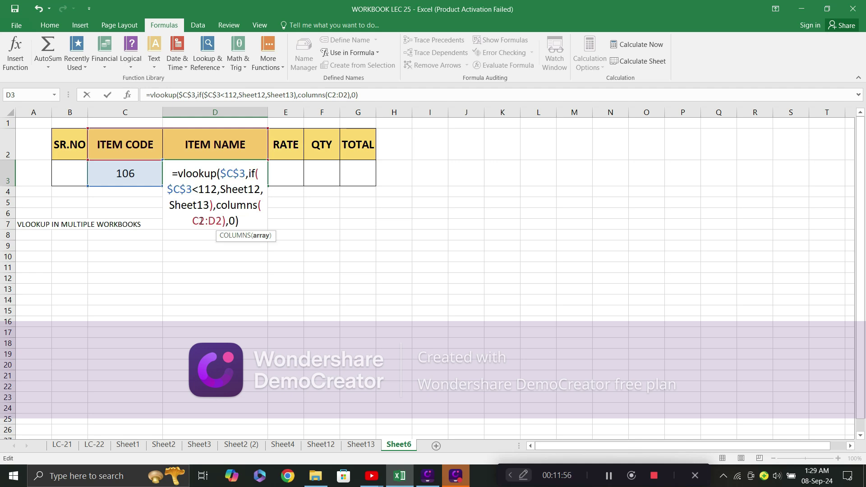
key(F4)
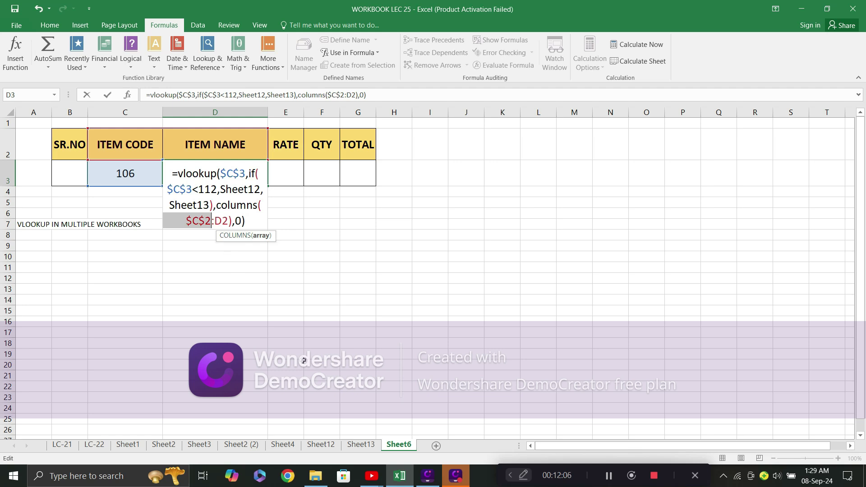
Commit the VLOOKUP formula in D3 and fill it across through the TOTAL column in G3
key(Return)
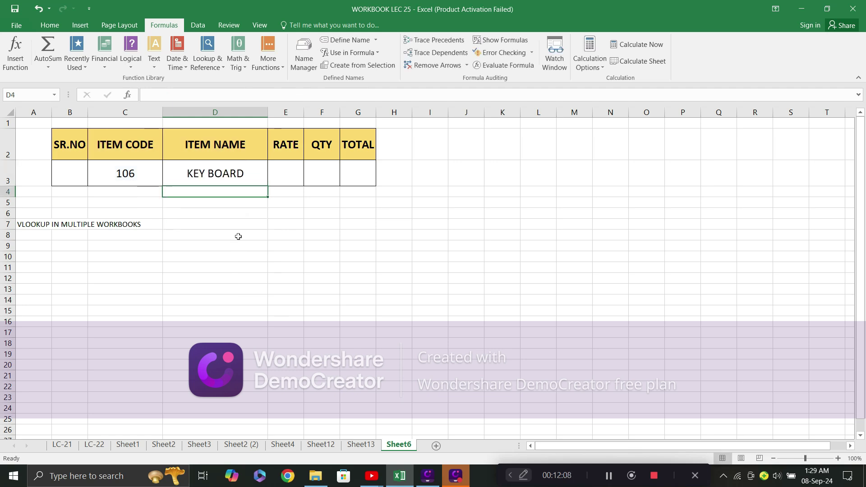
click(242, 176)
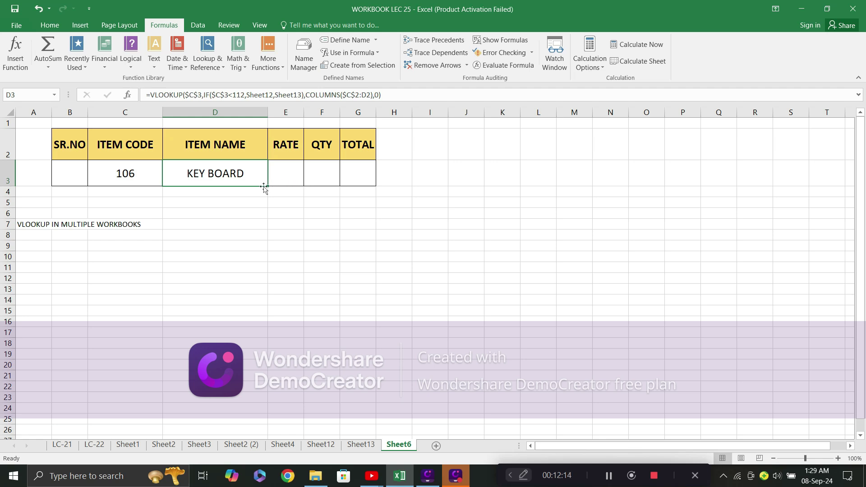
drag(269, 185, 359, 182)
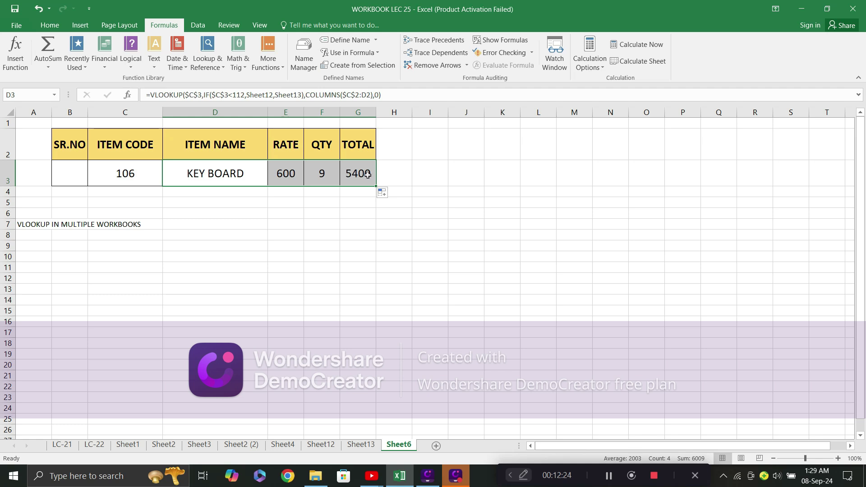
Check item codes 106 and 110 in the Sheet12 table and set the item code in Sheet6 cell C3 to 110
click(326, 448)
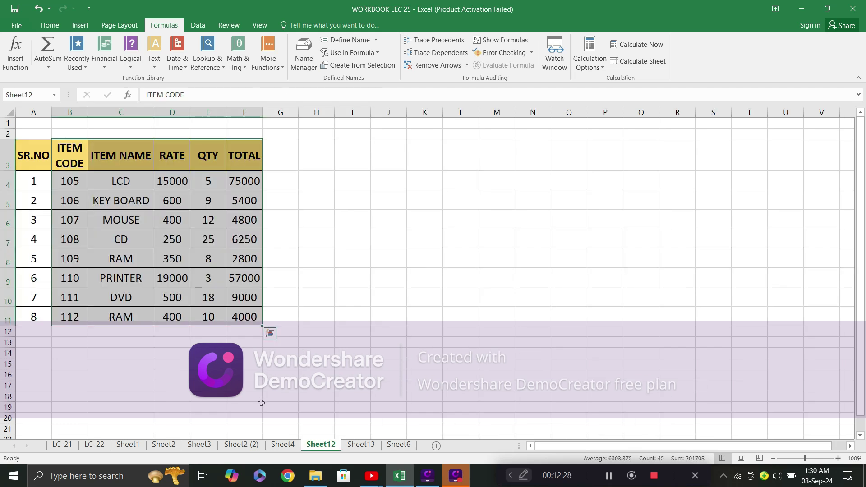
click(79, 202)
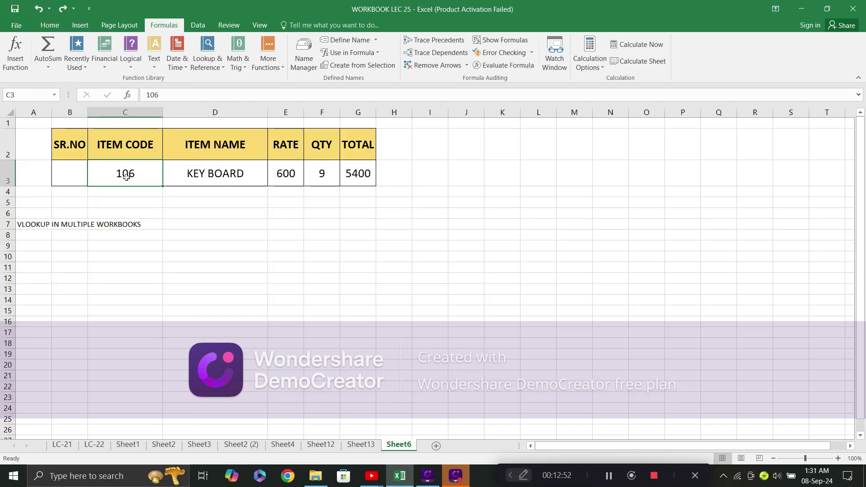
key(ctrl+Page_Up)
key(ctrl+Page_Up)
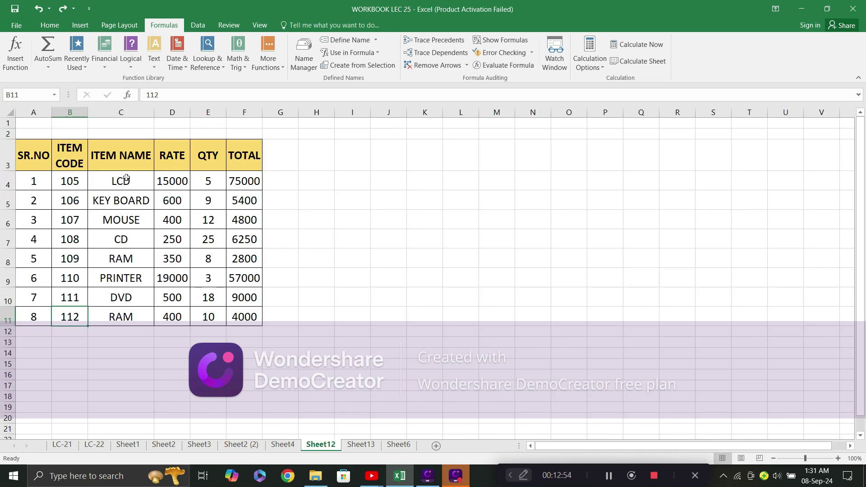
key(Up)
key(Up)
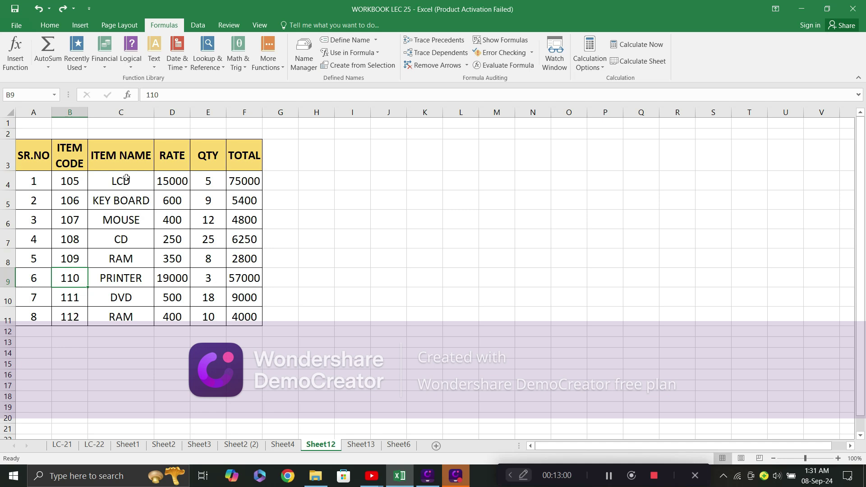
key(ctrl+Page_Down)
key(ctrl+Page_Down)
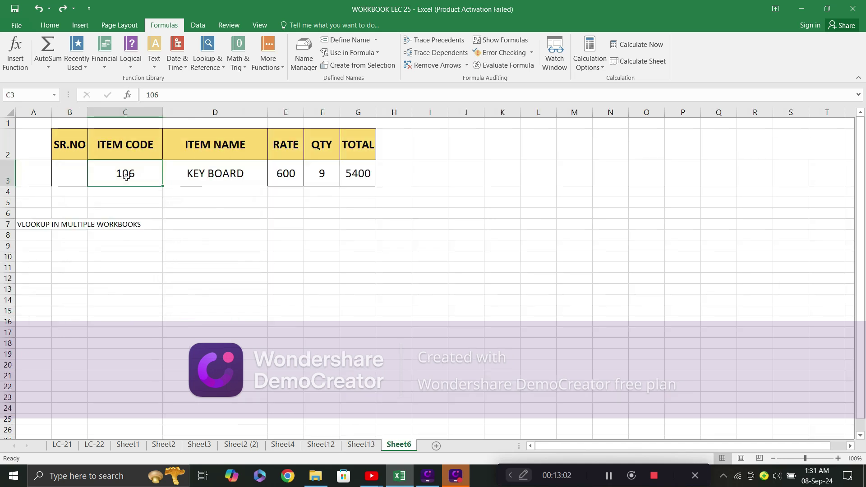
text(110)
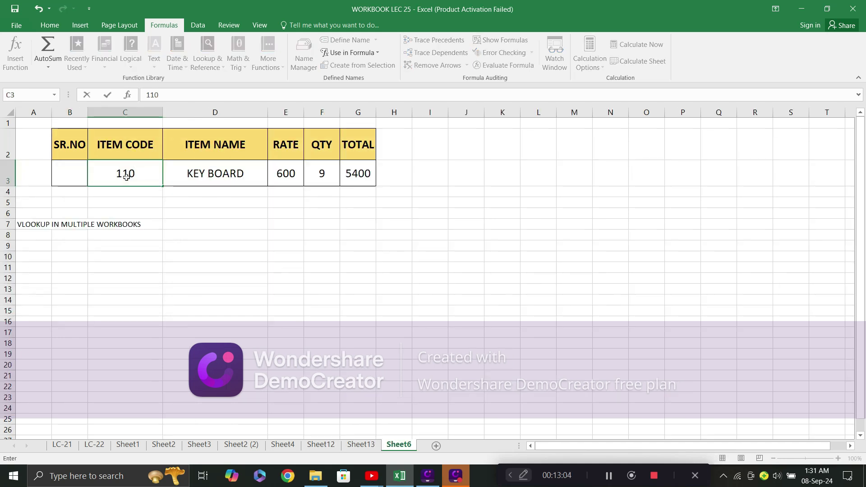
key(Return)
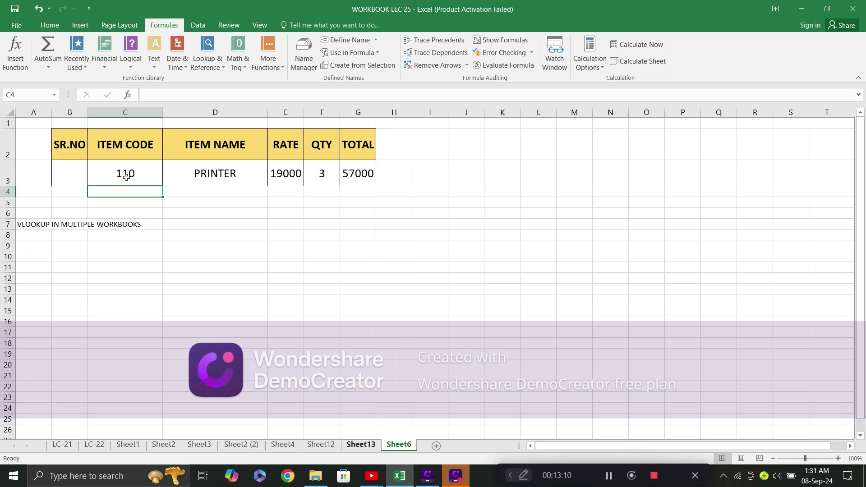
Locate item code 117 in the Sheet13 table and set the item code in Sheet6 cell C3 to 117
key(ctrl+Page_Up)
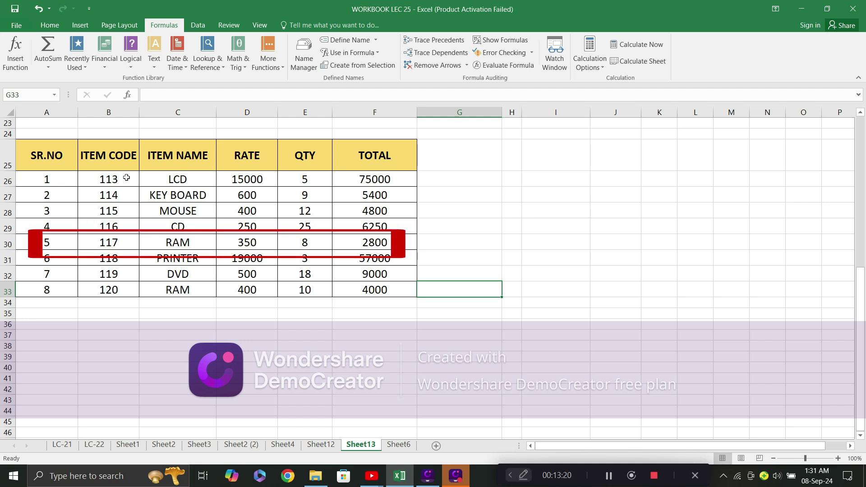
key(Left)
key(Left)
key(Left)
key(Left)
key(Left)
key(Up)
key(Up)
key(Up)
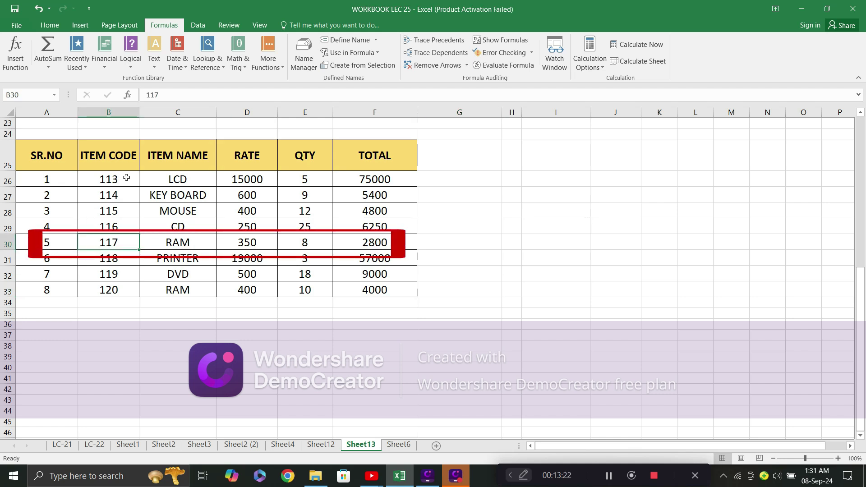
key(ctrl+Page_Down)
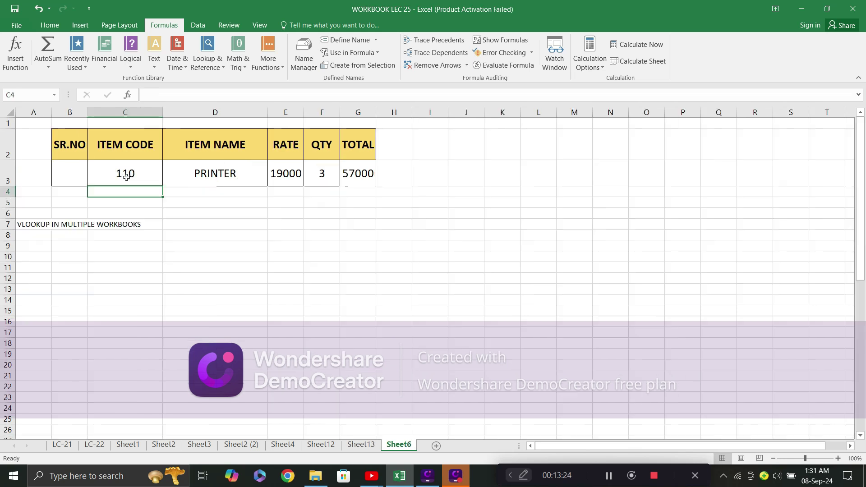
click(127, 177)
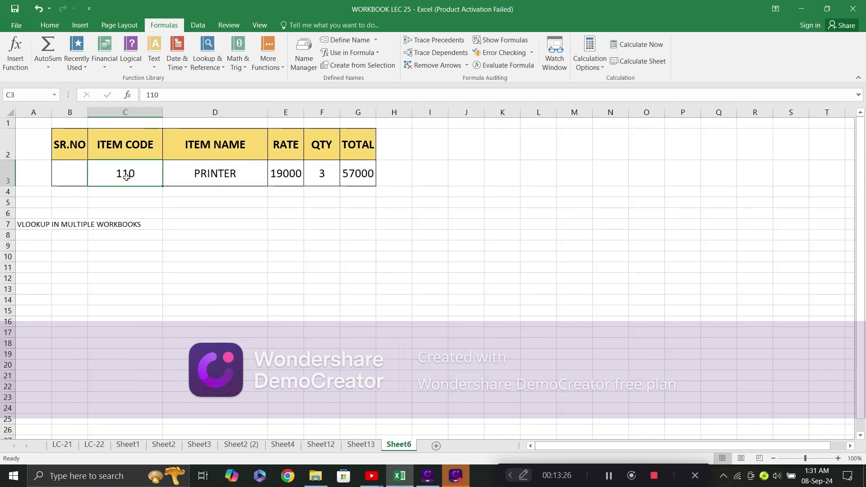
text(117)
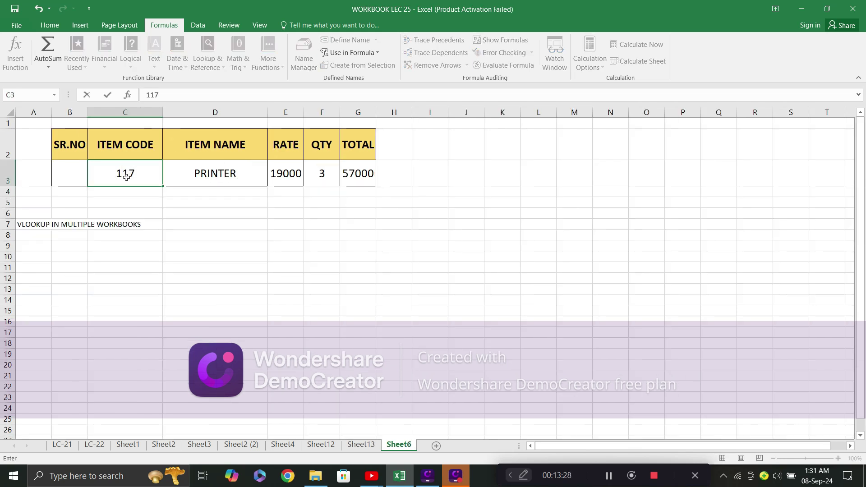
key(Return)
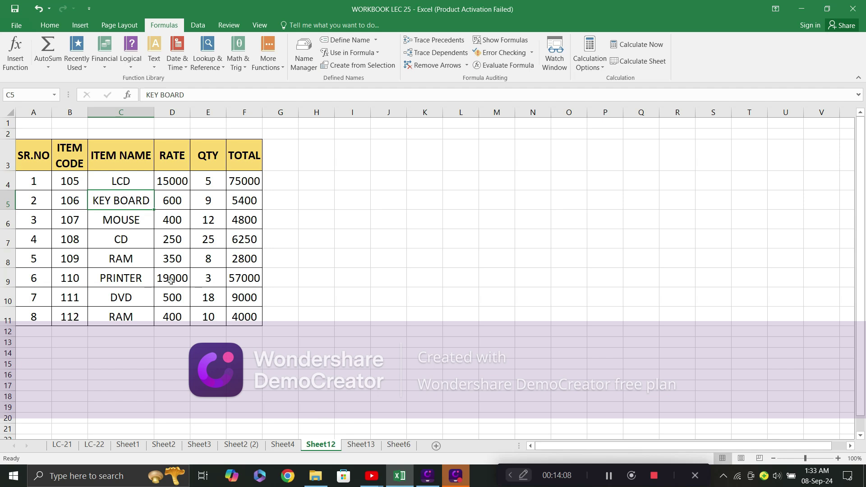
Change the item name for item code 115 in the Sheet13 table to CD
click(400, 445)
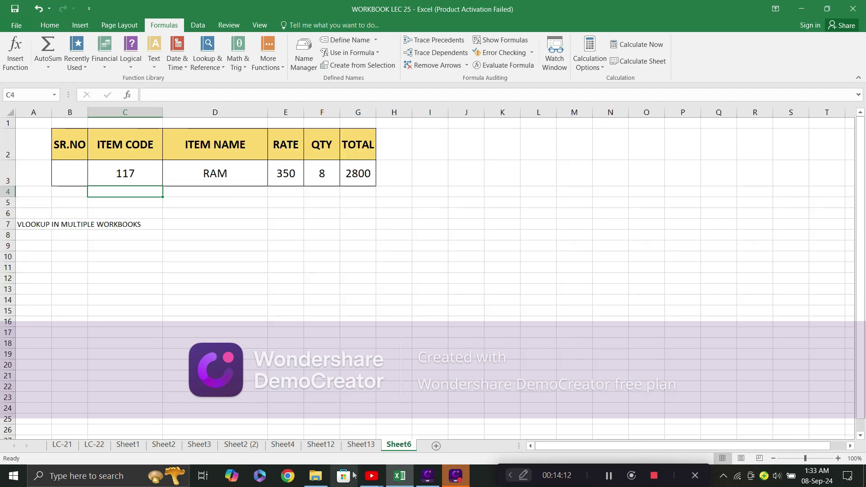
click(360, 444)
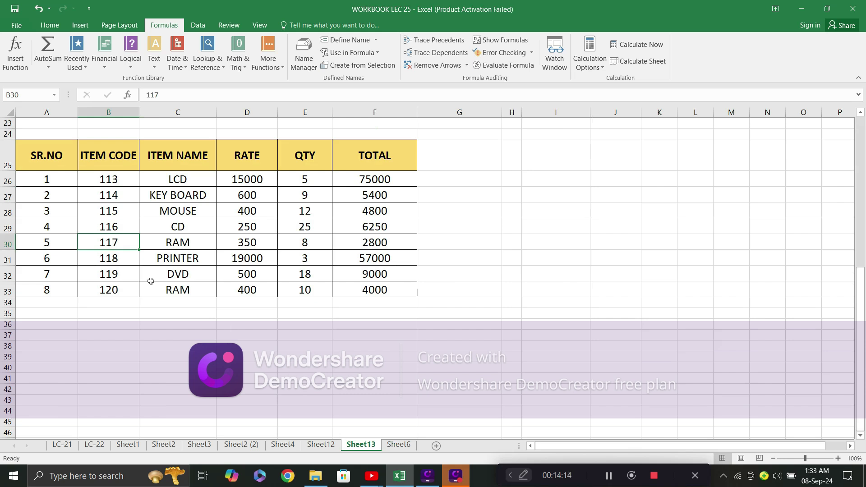
click(184, 210)
text(cD)
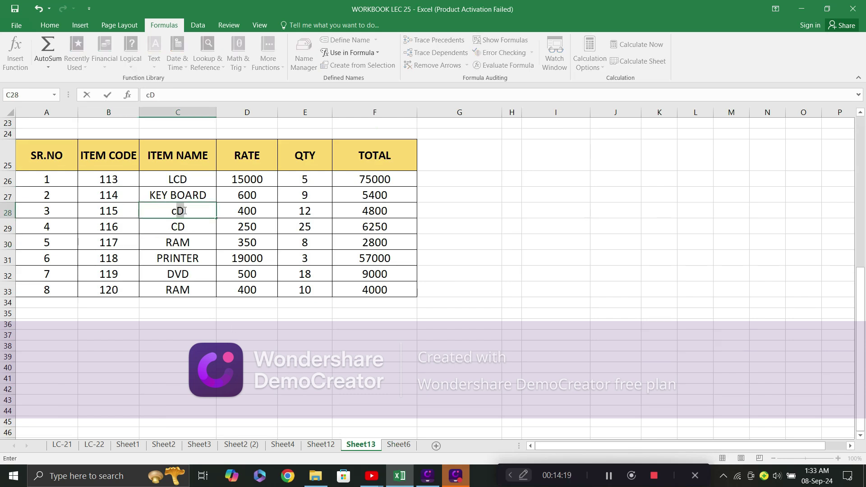
key(Return)
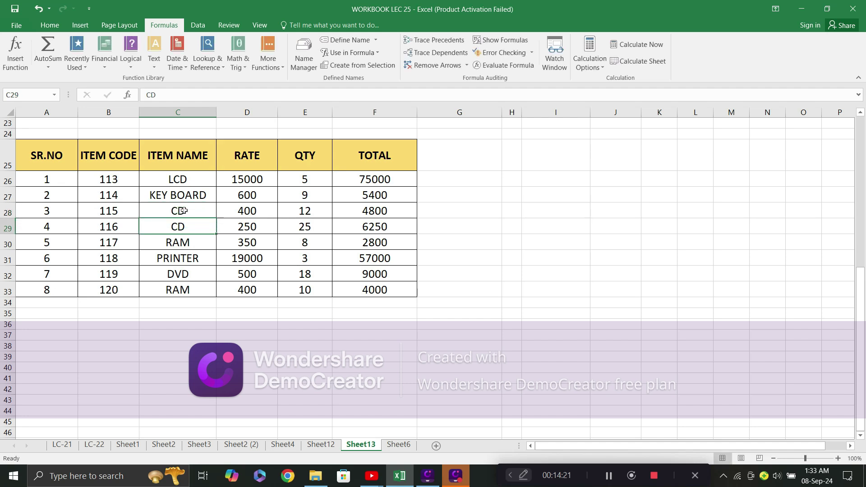
Set the rate of item code 115 to 500 and its quantity to 5 in Sheet13
click(265, 211)
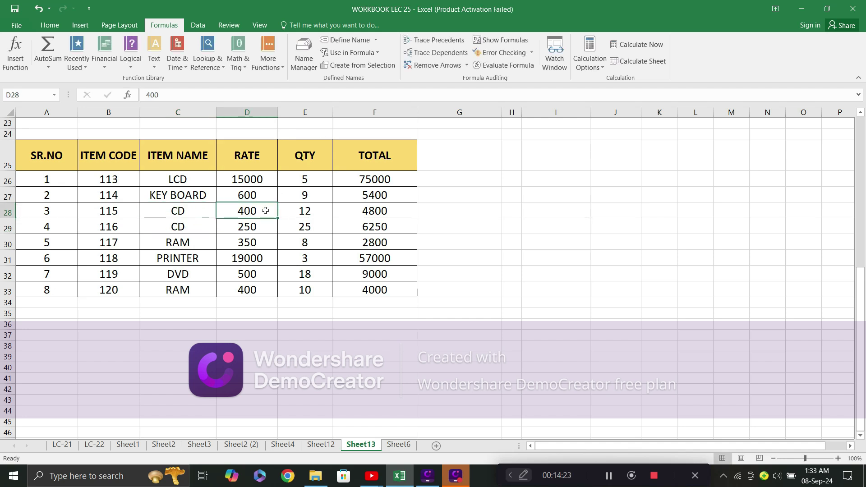
text(500)
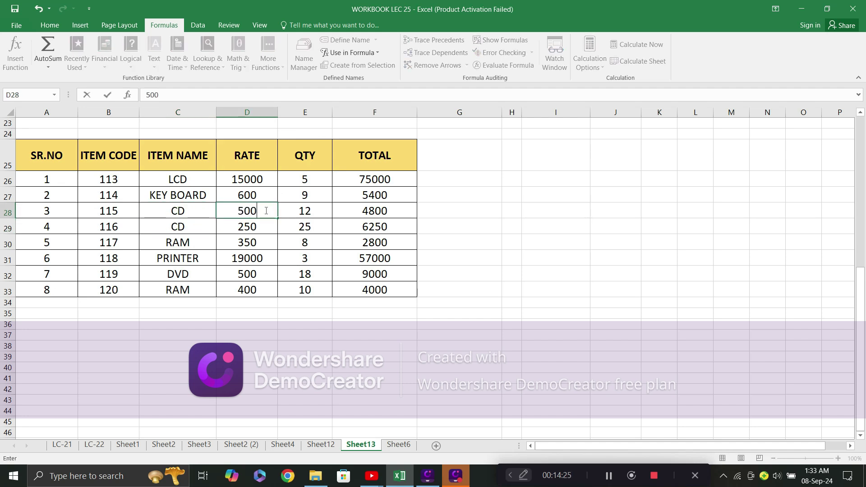
key(Return)
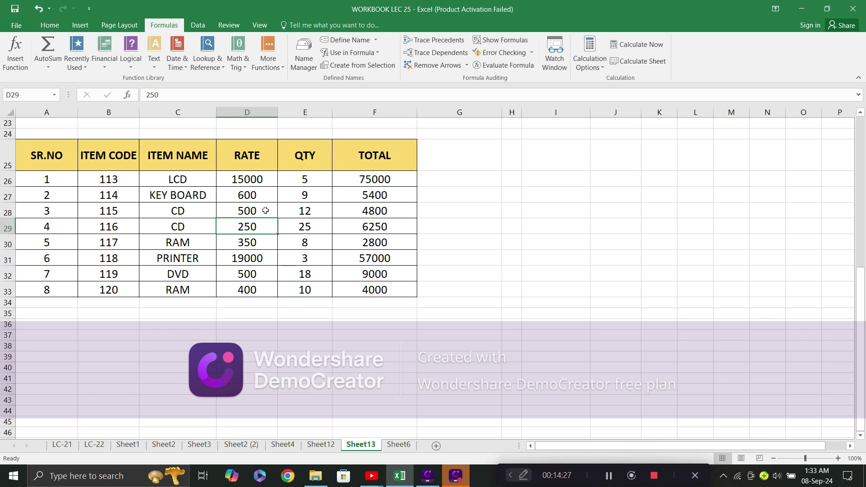
click(308, 210)
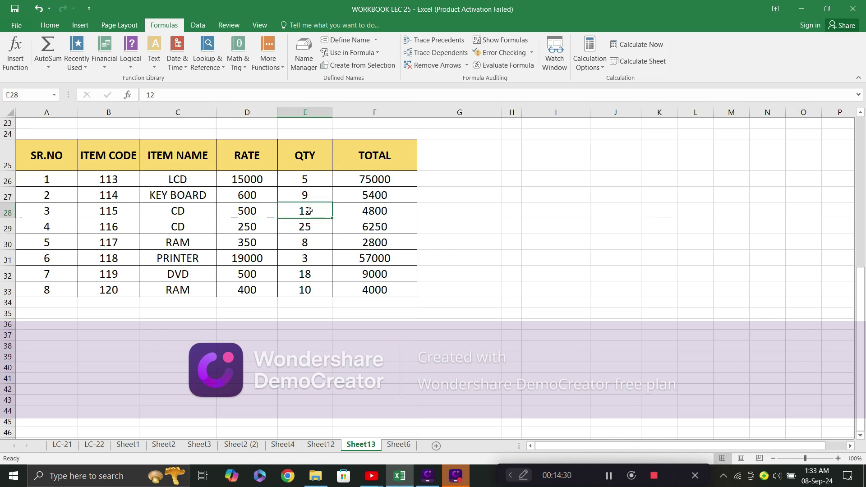
text(5)
key(Return)
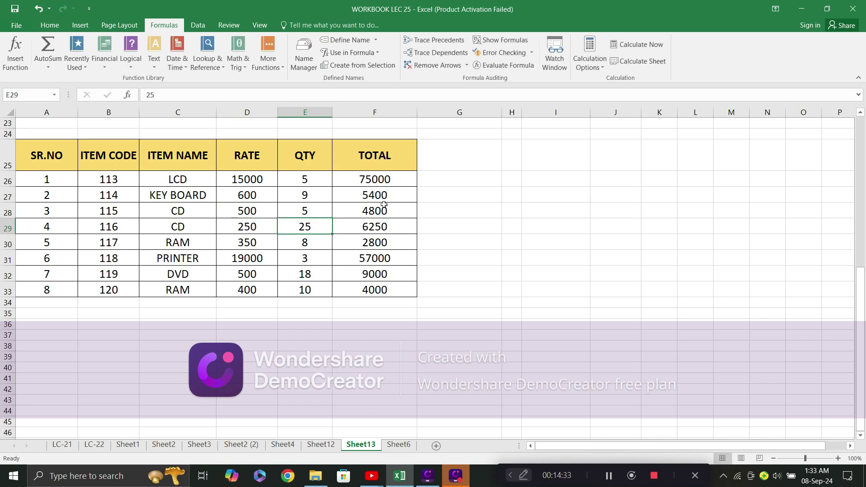
Replace the total of item code 115 in F28 with the formula =D28*E28
click(382, 211)
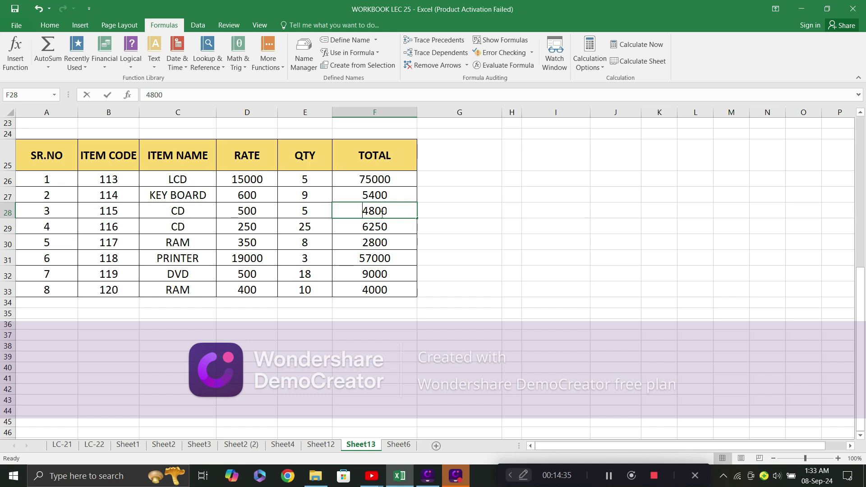
text(=)
click(227, 206)
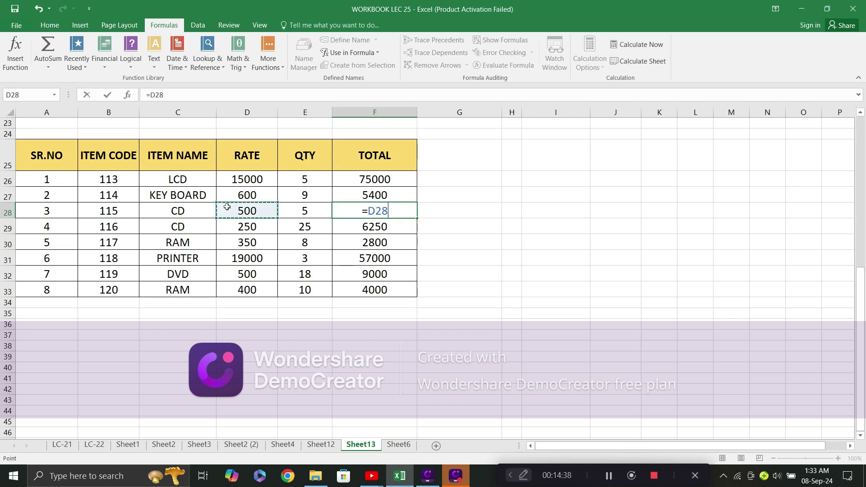
text(*)
click(287, 210)
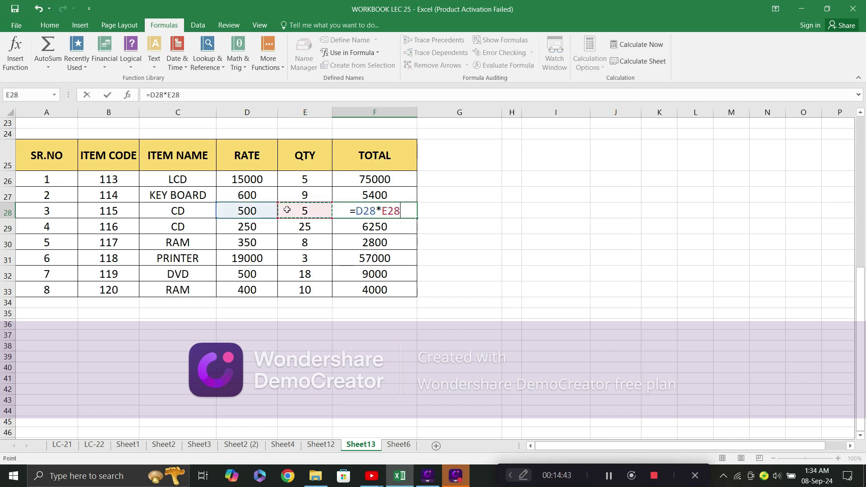
key(Return)
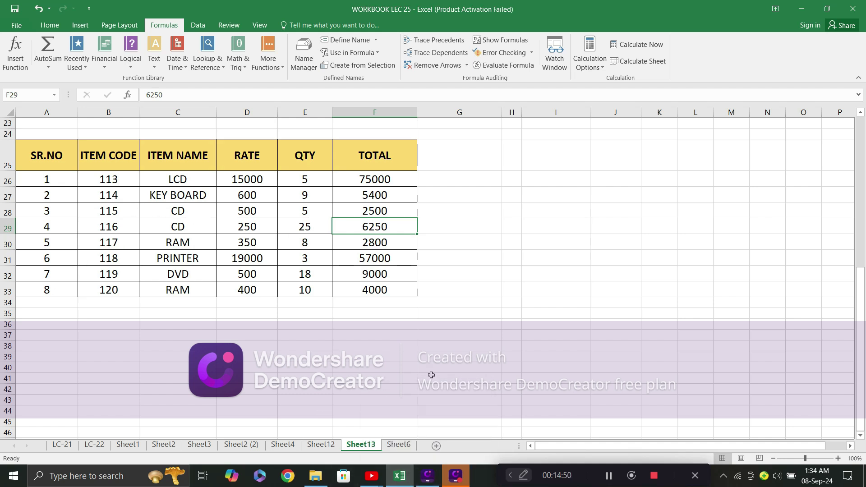
Set the item code in Sheet6 cell C3 to 115 to test the lookup against the edited record
click(406, 445)
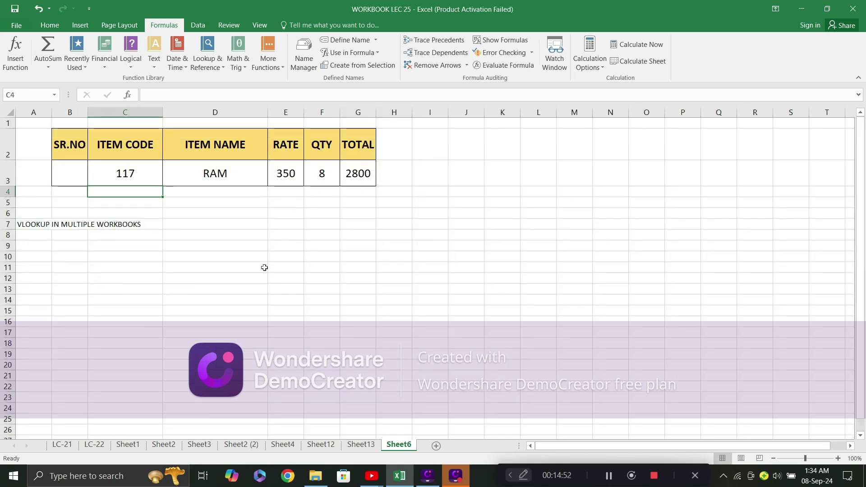
click(132, 168)
text(115)
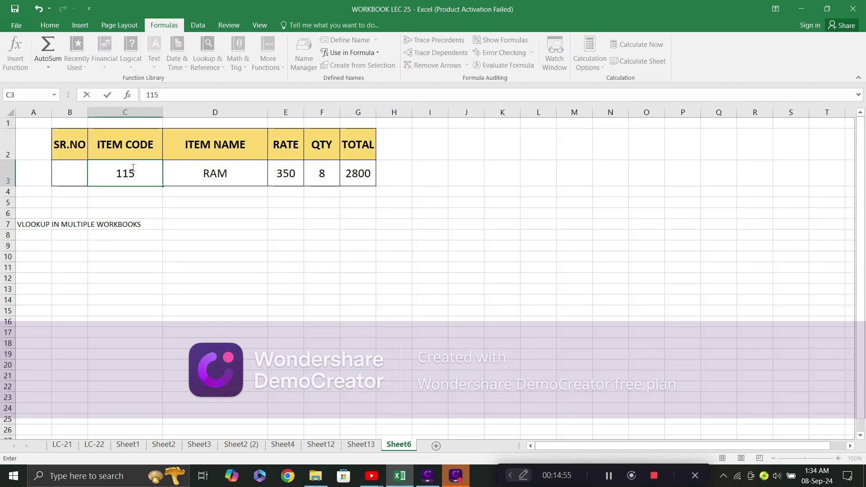
key(Return)
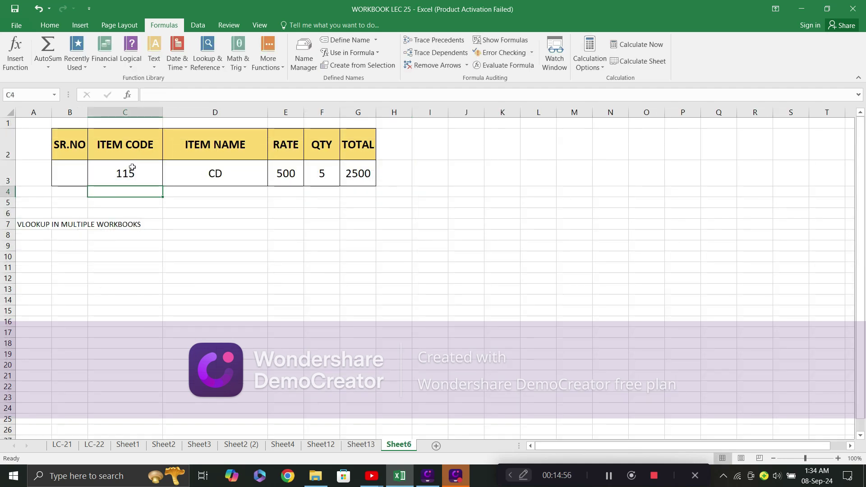